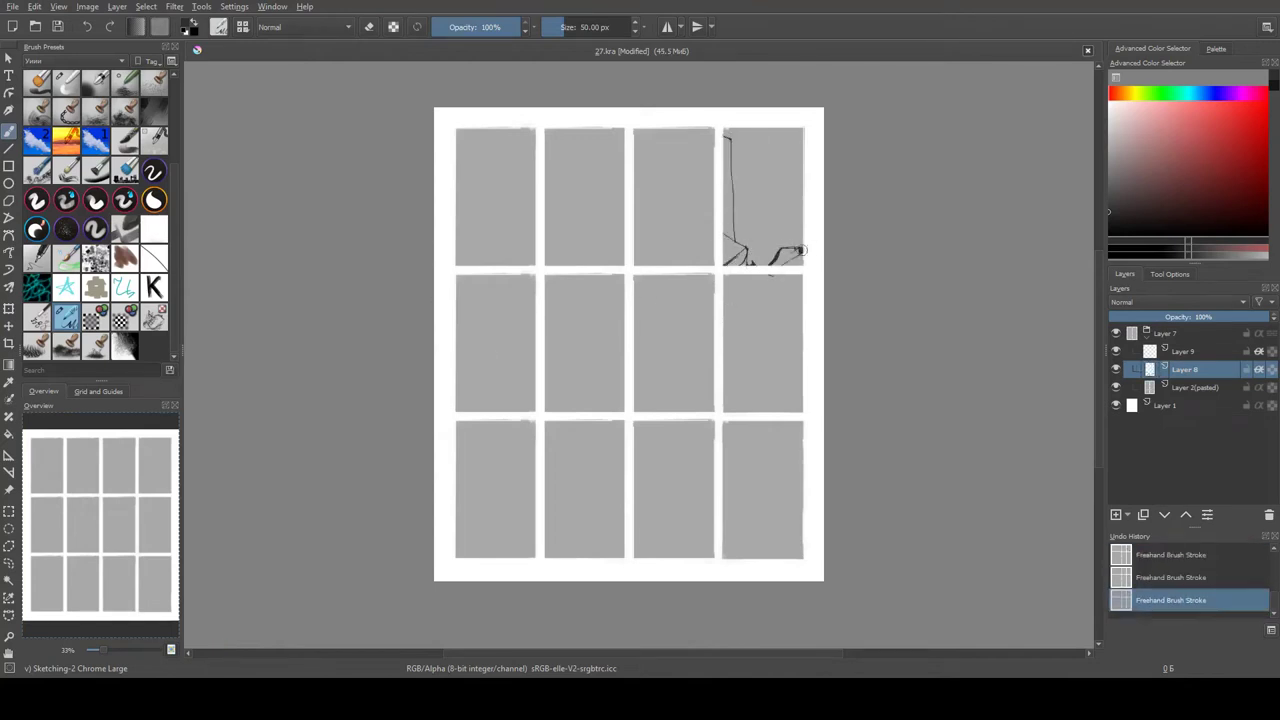
Ink long rough landscape lines, including a vertical line, in the top-right (fourth) thumbnail.
{"action": "mouse_move", "coordinate": [785, 130]}
{"action": "left_mouse_down"}
{"action": "mouse_move", "coordinate": [768, 232]}
{"action": "mouse_move", "coordinate": [780, 202]}
{"action": "mouse_move", "coordinate": [762, 212]}
{"action": "mouse_move", "coordinate": [735, 190]}
{"action": "mouse_move", "coordinate": [744, 198]}
{"action": "mouse_move", "coordinate": [776, 166]}
{"action": "mouse_move", "coordinate": [726, 138]}
{"action": "left_mouse_up"}
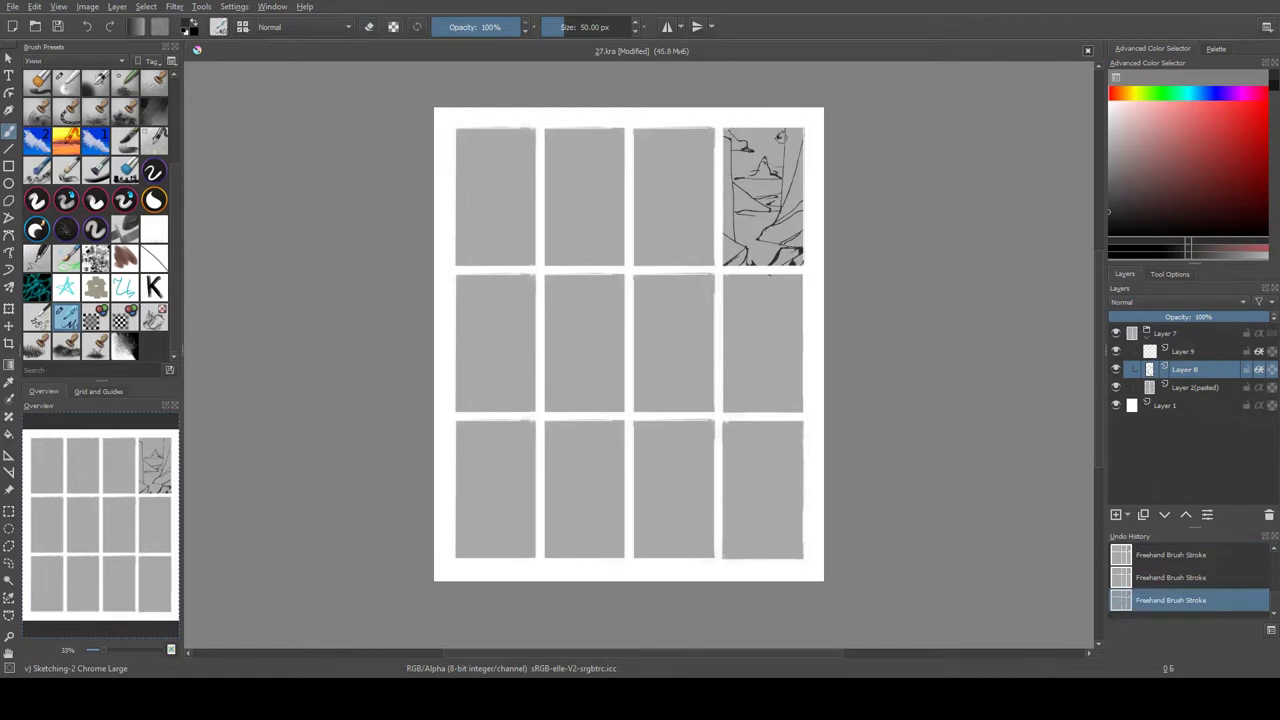
{"action": "left_click_drag", "start_coordinate": [733, 244], "coordinate": [730, 195]}
{"action": "left_click_drag", "start_coordinate": [726, 258], "coordinate": [718, 138]}
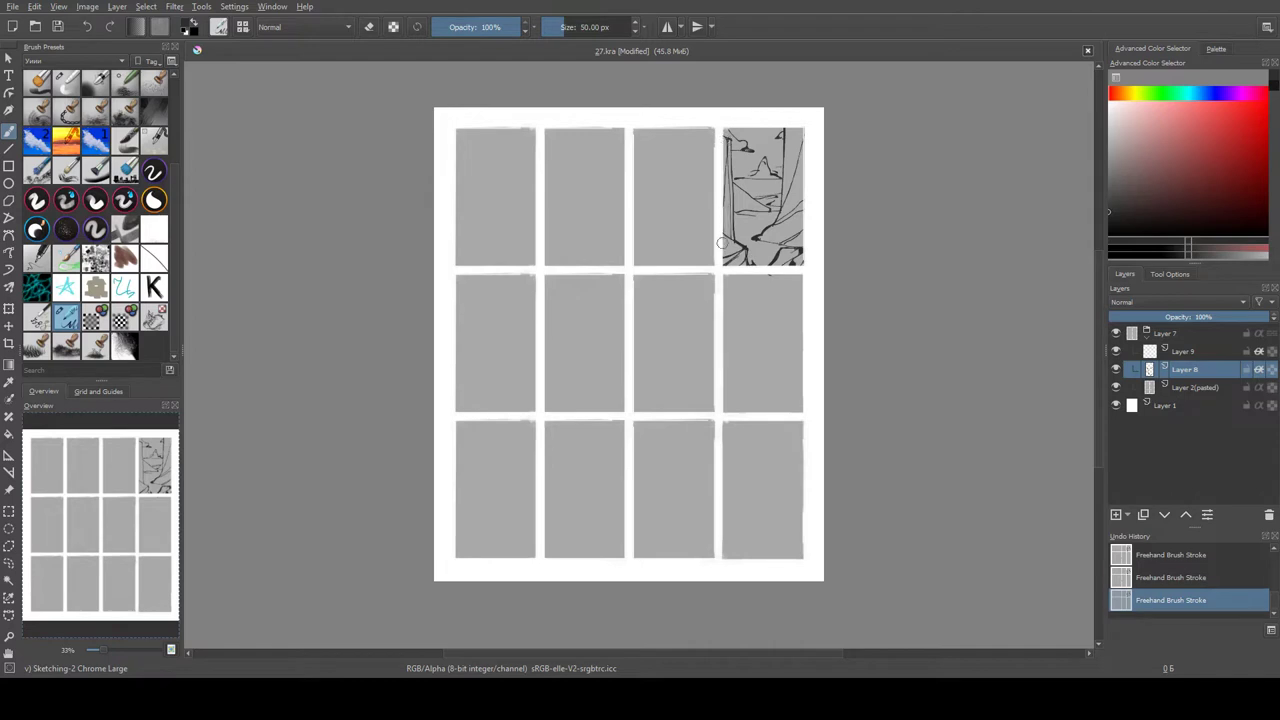
Sketch a curving line and top strokes in the third top thumbnail, undoing a bad stroke.
{"action": "left_click_drag", "start_coordinate": [712, 158], "coordinate": [685, 262]}
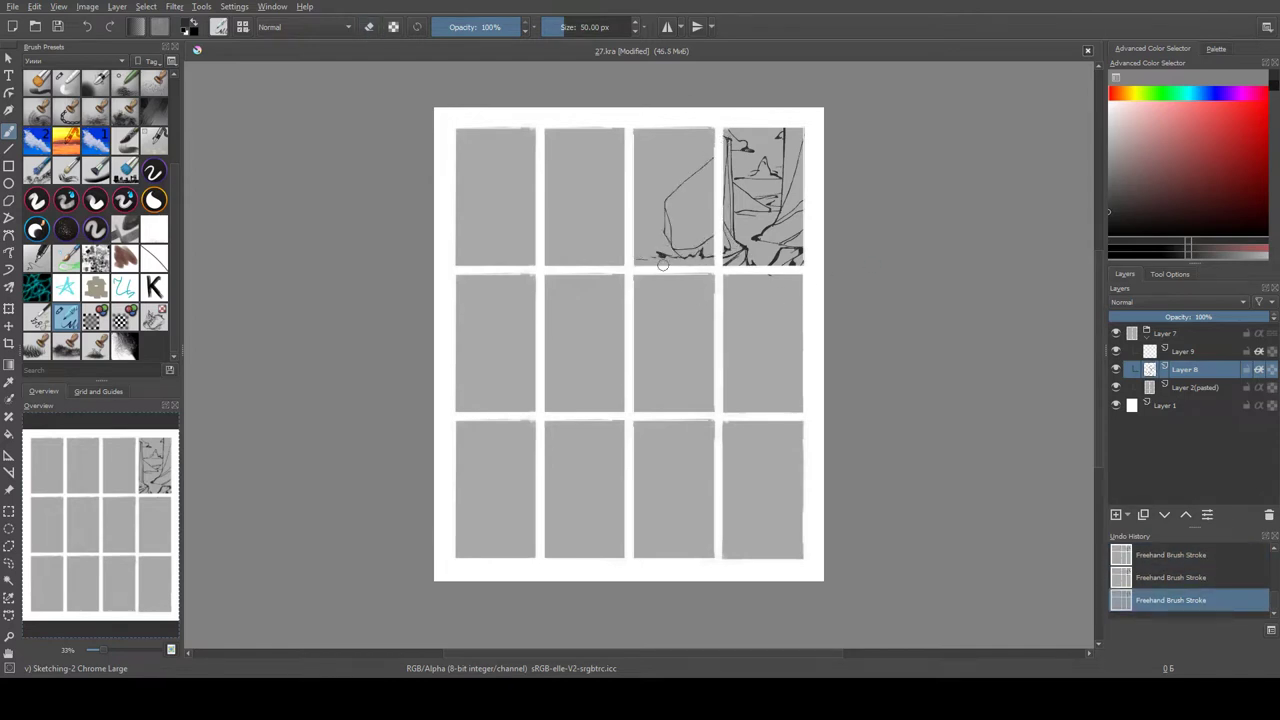
{"action": "mouse_move", "coordinate": [667, 213]}
{"action": "left_mouse_down"}
{"action": "mouse_move", "coordinate": [720, 256]}
{"action": "mouse_move", "coordinate": [634, 230]}
{"action": "left_mouse_up"}
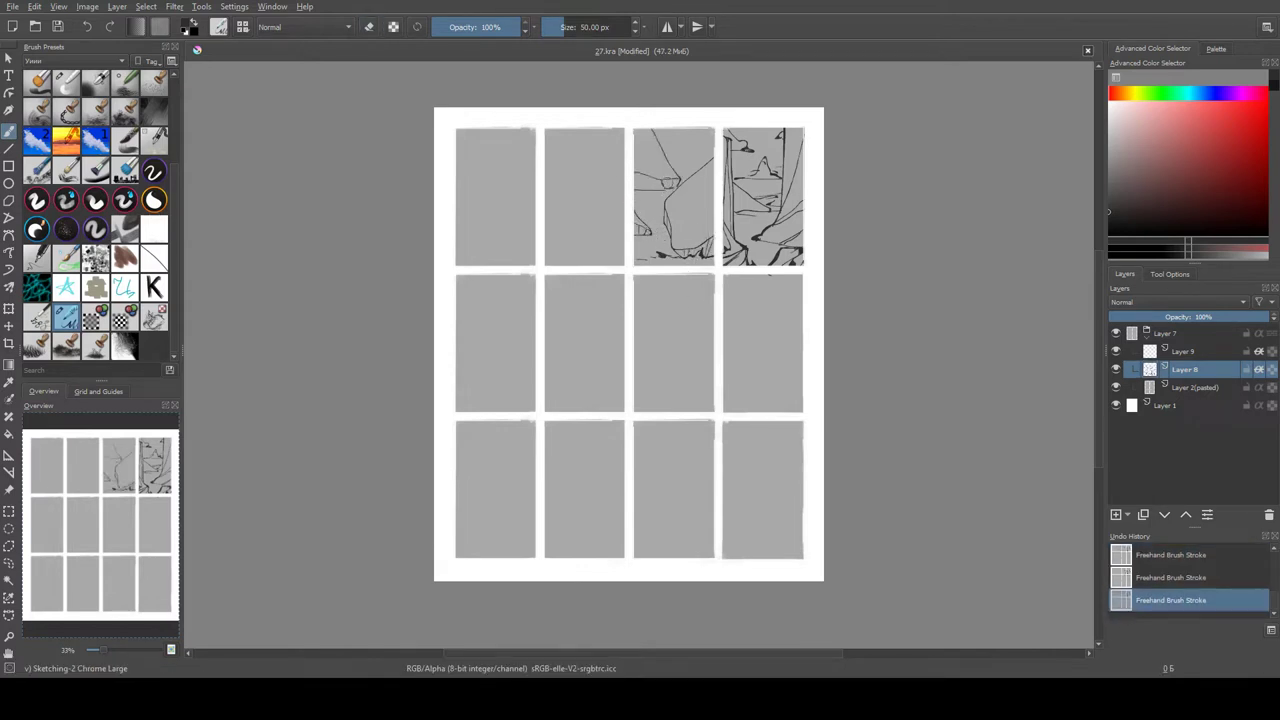
{"action": "left_click_drag", "start_coordinate": [656, 160], "coordinate": [720, 152]}
{"action": "key", "text": "ctrl+z"}
{"action": "key", "text": "ctrl+shift+z"}
{"action": "key", "text": "ctrl+z"}
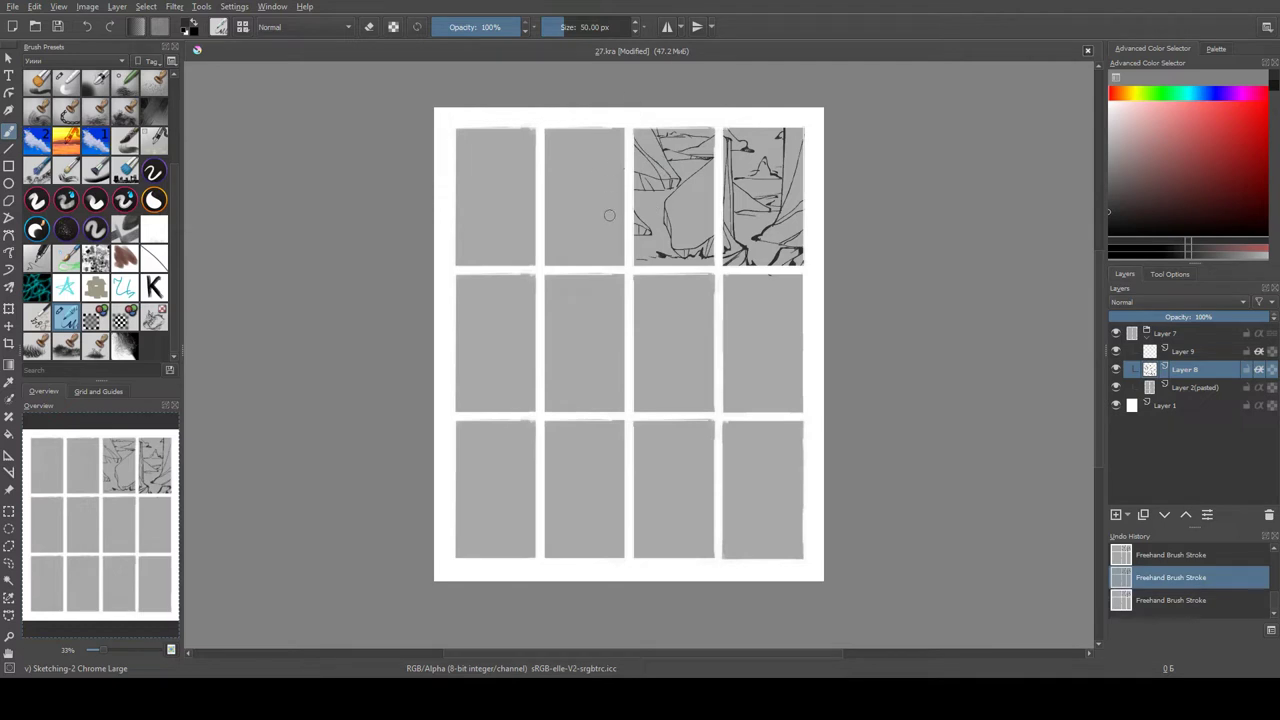
{"action": "left_click_drag", "start_coordinate": [552, 212], "coordinate": [568, 253]}
Sketch rough ink lines into the second top thumbnail, adding a vertical line at its right edge.
{"action": "key", "text": "ctrl+z"}
{"action": "key", "text": "ctrl+shift+z"}
{"action": "left_click_drag", "start_coordinate": [568, 232], "coordinate": [586, 252]}
{"action": "left_click_drag", "start_coordinate": [552, 206], "coordinate": [564, 222]}
{"action": "left_click_drag", "start_coordinate": [556, 128], "coordinate": [552, 220]}
{"action": "left_click_drag", "start_coordinate": [548, 152], "coordinate": [566, 216]}
{"action": "key", "text": "ctrl+shift+z"}
{"action": "key", "text": "ctrl+shift+z"}
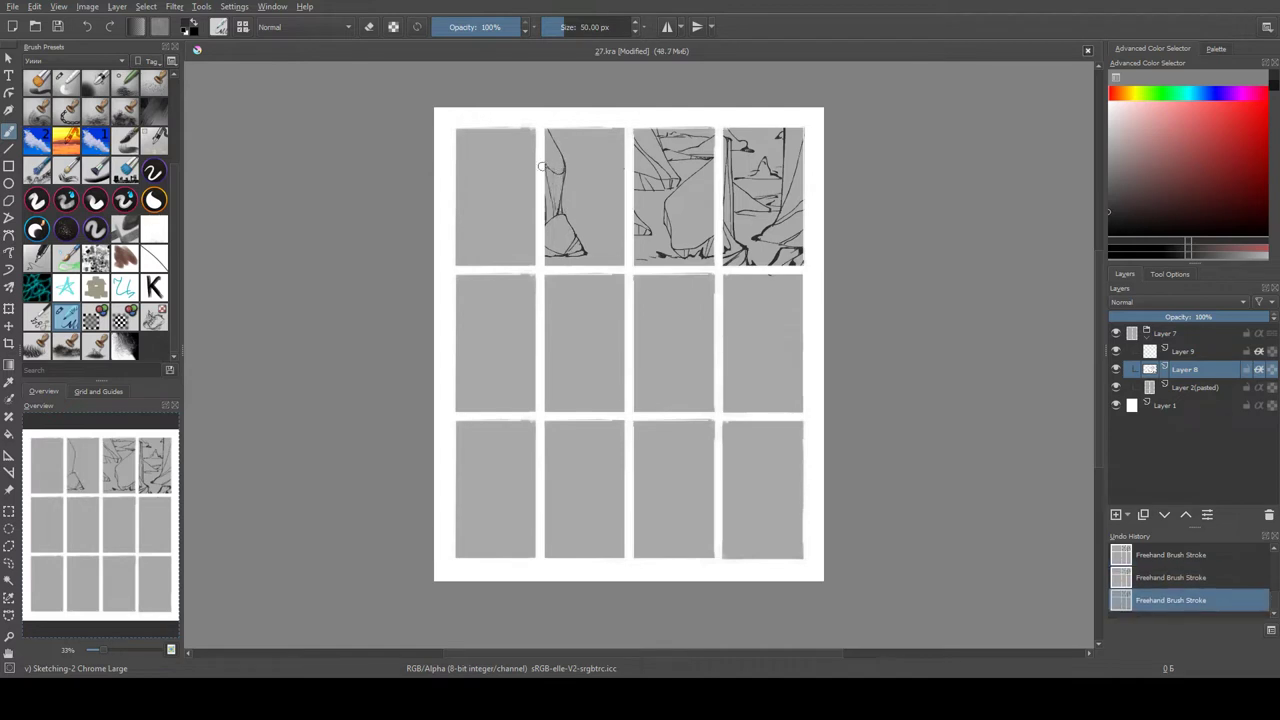
{"action": "mouse_move", "coordinate": [614, 132]}
{"action": "left_mouse_down"}
{"action": "mouse_move", "coordinate": [614, 246]}
{"action": "mouse_move", "coordinate": [620, 235]}
{"action": "mouse_move", "coordinate": [618, 220]}
{"action": "mouse_move", "coordinate": [595, 248]}
{"action": "mouse_move", "coordinate": [618, 232]}
{"action": "mouse_move", "coordinate": [560, 212]}
{"action": "mouse_move", "coordinate": [614, 190]}
{"action": "left_mouse_up"}
Ink building shapes, an arch and a left-edge line into the second top thumbnail.
{"action": "key", "text": "e"}
{"action": "key", "text": "e"}
{"action": "key", "text": "e"}
{"action": "key", "text": "e"}
{"action": "mouse_move", "coordinate": [572, 148]}
{"action": "left_mouse_down"}
{"action": "mouse_move", "coordinate": [556, 196]}
{"action": "mouse_move", "coordinate": [572, 212]}
{"action": "mouse_move", "coordinate": [556, 162]}
{"action": "left_mouse_up"}
{"action": "left_click_drag", "start_coordinate": [552, 130], "coordinate": [556, 174]}
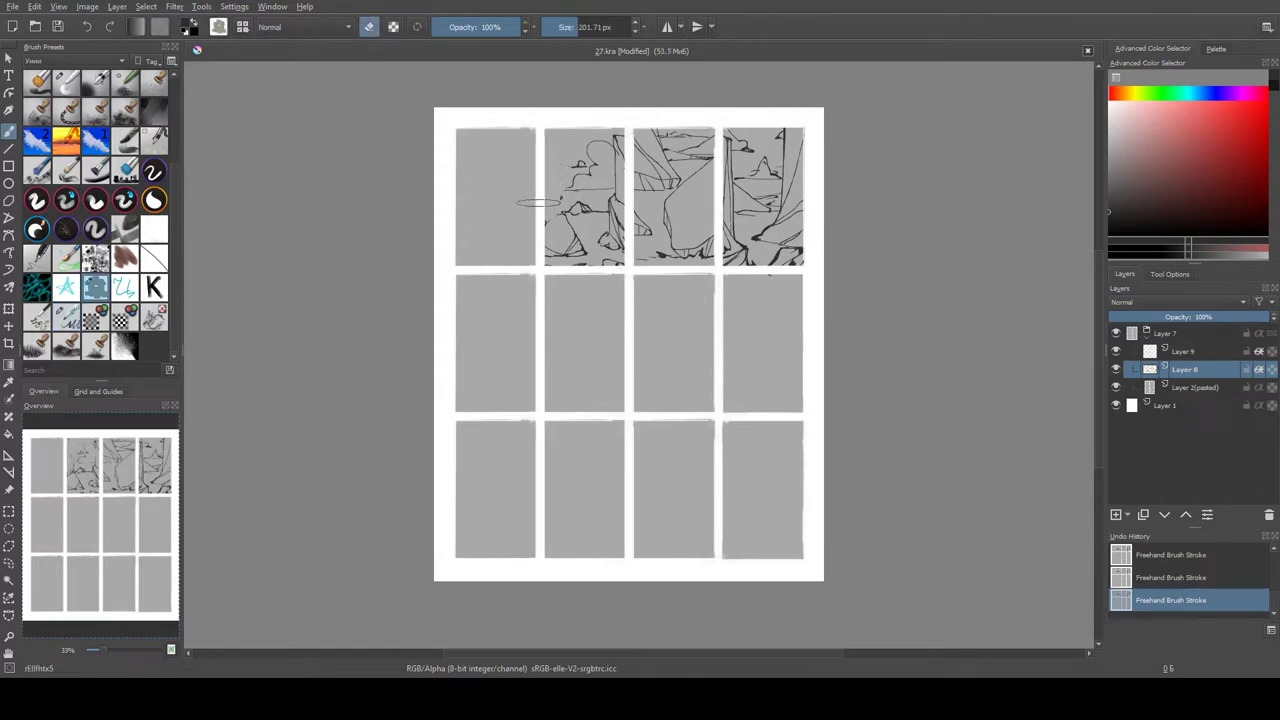
{"action": "mouse_move", "coordinate": [552, 128]}
{"action": "left_mouse_down"}
{"action": "mouse_move", "coordinate": [554, 222]}
{"action": "mouse_move", "coordinate": [552, 130]}
{"action": "left_mouse_up"}
{"action": "left_click_drag", "start_coordinate": [554, 210], "coordinate": [553, 131]}
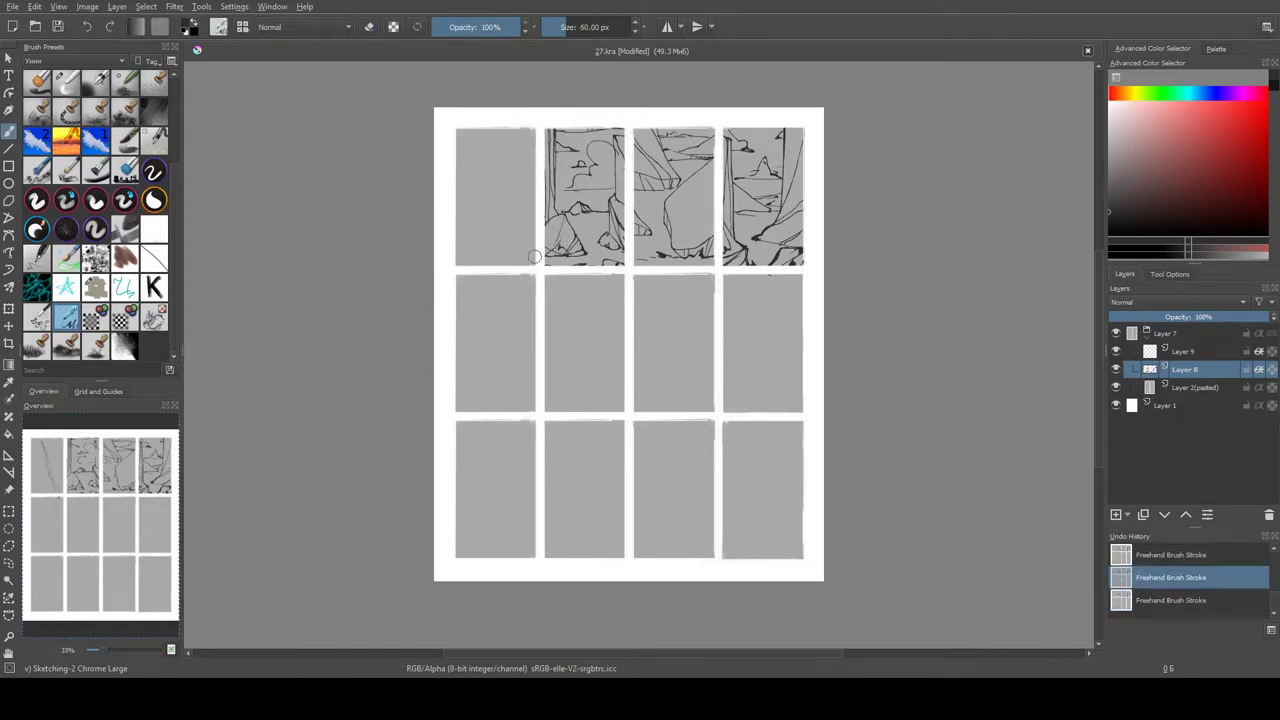
Sketch a figure, short lines and top-right hatching in the first top thumbnail.
{"action": "mouse_move", "coordinate": [472, 148]}
{"action": "left_mouse_down"}
{"action": "mouse_move", "coordinate": [505, 222]}
{"action": "mouse_move", "coordinate": [536, 236]}
{"action": "left_mouse_up"}
{"action": "left_click_drag", "start_coordinate": [486, 188], "coordinate": [458, 232]}
{"action": "left_click_drag", "start_coordinate": [474, 162], "coordinate": [466, 188]}
{"action": "left_click_drag", "start_coordinate": [514, 216], "coordinate": [538, 230]}
{"action": "key", "text": "ctrl+z"}
{"action": "left_click_drag", "start_coordinate": [492, 188], "coordinate": [538, 197]}
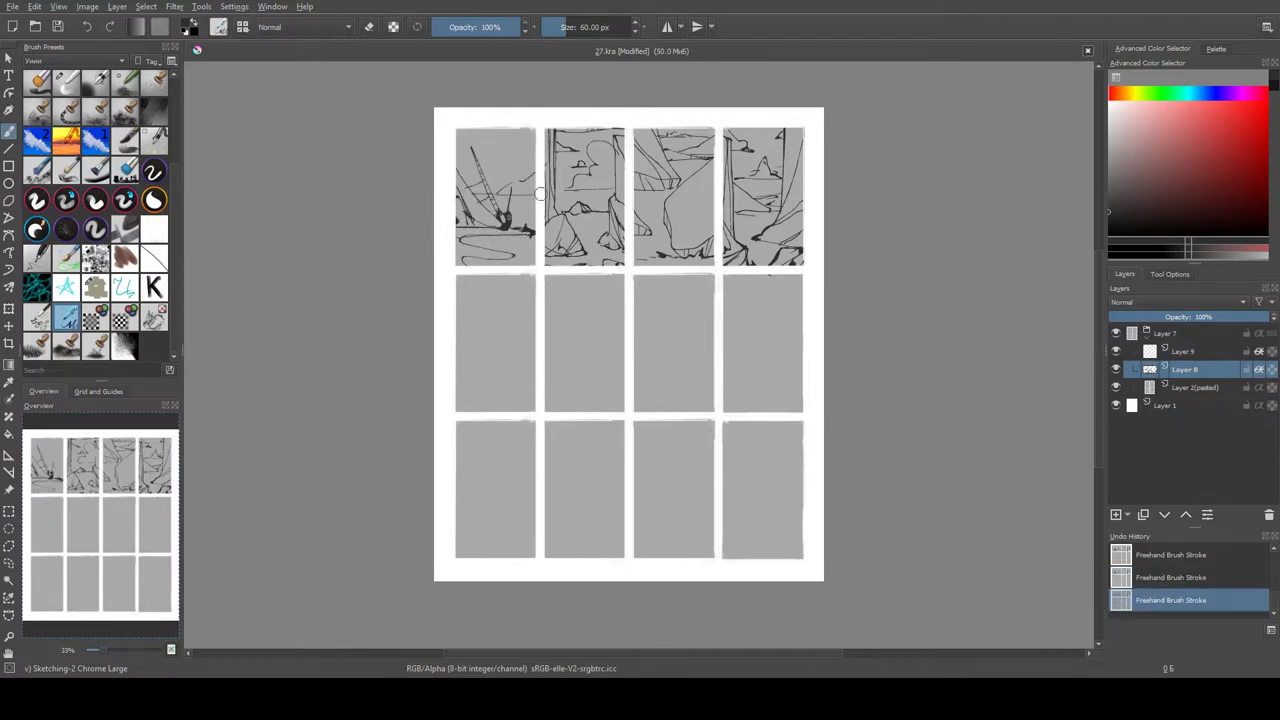
{"action": "left_click_drag", "start_coordinate": [498, 157], "coordinate": [535, 140]}
Outline shapes in the first middle-row thumbnail, undoing a stray line.
{"action": "mouse_move", "coordinate": [532, 276]}
{"action": "left_mouse_down"}
{"action": "mouse_move", "coordinate": [458, 318]}
{"action": "mouse_move", "coordinate": [526, 410]}
{"action": "left_mouse_up"}
{"action": "left_click_drag", "start_coordinate": [458, 330], "coordinate": [512, 326]}
{"action": "left_click_drag", "start_coordinate": [460, 332], "coordinate": [462, 410]}
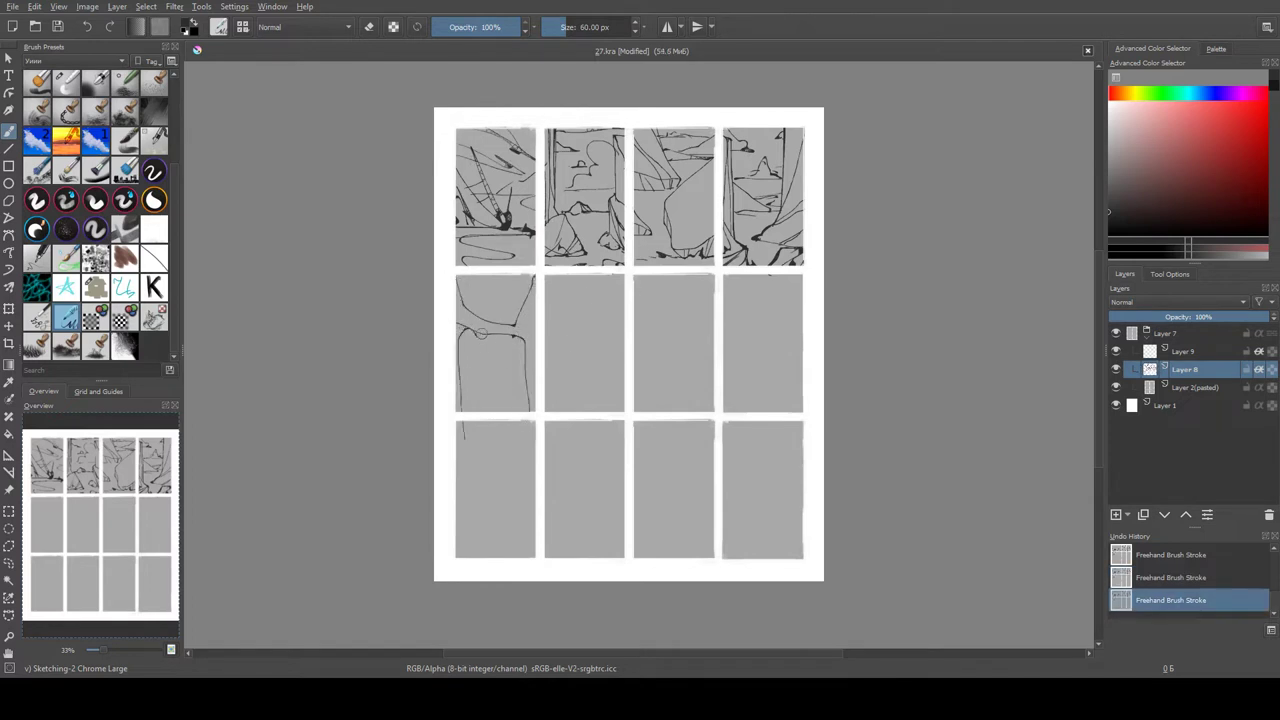
{"action": "key", "text": "e"}
{"action": "key", "text": "ctrl+z"}
{"action": "key", "text": "e"}
Hatch dark strokes and a rounded box shape across the first middle-row panel.
{"action": "mouse_move", "coordinate": [456, 384]}
{"action": "left_mouse_down"}
{"action": "mouse_move", "coordinate": [528, 406]}
{"action": "mouse_move", "coordinate": [458, 410]}
{"action": "mouse_move", "coordinate": [540, 404]}
{"action": "left_mouse_up"}
{"action": "left_click_drag", "start_coordinate": [488, 358], "coordinate": [528, 376]}
{"action": "mouse_move", "coordinate": [460, 340]}
{"action": "left_mouse_down"}
{"action": "mouse_move", "coordinate": [520, 338]}
{"action": "mouse_move", "coordinate": [504, 336]}
{"action": "mouse_move", "coordinate": [524, 360]}
{"action": "left_mouse_up"}
{"action": "key", "text": "ctrl+z"}
{"action": "mouse_move", "coordinate": [456, 328]}
{"action": "left_mouse_down"}
{"action": "mouse_move", "coordinate": [540, 274]}
{"action": "mouse_move", "coordinate": [536, 406]}
{"action": "left_mouse_up"}
{"action": "left_click_drag", "start_coordinate": [530, 356], "coordinate": [526, 406]}
{"action": "mouse_move", "coordinate": [480, 300]}
{"action": "left_mouse_down"}
{"action": "mouse_move", "coordinate": [471, 321]}
{"action": "mouse_move", "coordinate": [530, 330]}
{"action": "left_mouse_up"}
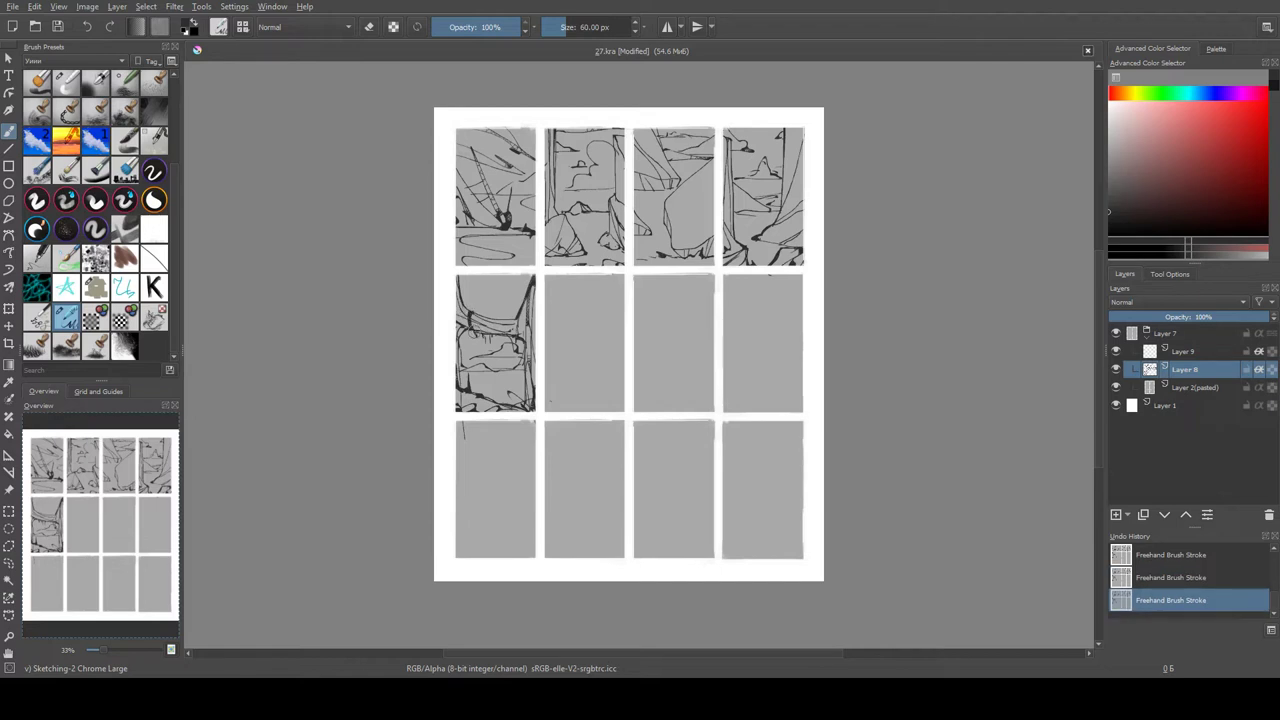
{"action": "mouse_move", "coordinate": [466, 300]}
{"action": "left_mouse_down"}
{"action": "mouse_move", "coordinate": [504, 298]}
{"action": "mouse_move", "coordinate": [466, 296]}
{"action": "left_mouse_up"}
{"action": "key", "text": "ctrl+z"}
Sketch small figures and a winding river in the second middle-row thumbnail.
{"action": "mouse_move", "coordinate": [580, 330]}
{"action": "left_mouse_down"}
{"action": "mouse_move", "coordinate": [622, 310]}
{"action": "mouse_move", "coordinate": [584, 342]}
{"action": "mouse_move", "coordinate": [626, 314]}
{"action": "left_mouse_up"}
{"action": "mouse_move", "coordinate": [576, 286]}
{"action": "left_mouse_down"}
{"action": "mouse_move", "coordinate": [620, 302]}
{"action": "mouse_move", "coordinate": [562, 328]}
{"action": "mouse_move", "coordinate": [564, 344]}
{"action": "mouse_move", "coordinate": [622, 290]}
{"action": "mouse_move", "coordinate": [548, 410]}
{"action": "left_mouse_up"}
{"action": "mouse_move", "coordinate": [620, 328]}
{"action": "left_mouse_down"}
{"action": "mouse_move", "coordinate": [586, 388]}
{"action": "mouse_move", "coordinate": [540, 402]}
{"action": "left_mouse_up"}
{"action": "mouse_move", "coordinate": [594, 346]}
{"action": "left_mouse_down"}
{"action": "mouse_move", "coordinate": [546, 376]}
{"action": "mouse_move", "coordinate": [576, 374]}
{"action": "left_mouse_up"}
{"action": "mouse_move", "coordinate": [558, 344]}
{"action": "left_mouse_down"}
{"action": "mouse_move", "coordinate": [596, 370]}
{"action": "mouse_move", "coordinate": [546, 362]}
{"action": "mouse_move", "coordinate": [568, 396]}
{"action": "mouse_move", "coordinate": [602, 406]}
{"action": "mouse_move", "coordinate": [589, 410]}
{"action": "left_mouse_up"}
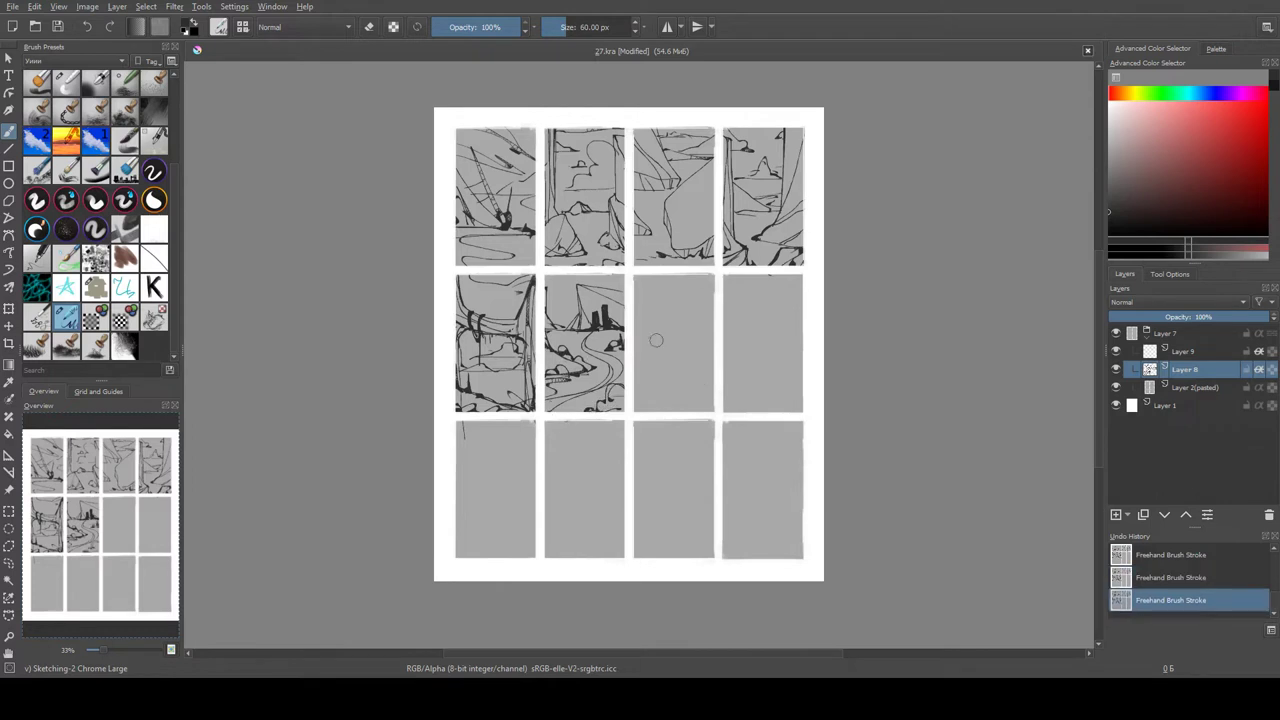
Start an S-shaped curve with a long trailing line in the third middle-row thumbnail.
{"action": "mouse_move", "coordinate": [688, 292]}
{"action": "left_mouse_down"}
{"action": "mouse_move", "coordinate": [656, 330]}
{"action": "mouse_move", "coordinate": [690, 346]}
{"action": "mouse_move", "coordinate": [700, 380]}
{"action": "left_mouse_up"}
{"action": "left_click_drag", "start_coordinate": [700, 330], "coordinate": [686, 408]}
{"action": "mouse_move", "coordinate": [650, 316]}
{"action": "left_mouse_down"}
{"action": "mouse_move", "coordinate": [640, 378]}
{"action": "mouse_move", "coordinate": [660, 370]}
{"action": "mouse_move", "coordinate": [692, 404]}
{"action": "left_mouse_up"}
Erase the trial curve sketch from the third middle-row thumbnail.
{"action": "left_click_drag", "start_coordinate": [662, 334], "coordinate": [708, 406]}
{"action": "left_click_drag", "start_coordinate": [706, 320], "coordinate": [665, 370]}
{"action": "left_click_drag", "start_coordinate": [651, 320], "coordinate": [652, 324]}
{"action": "left_click_drag", "start_coordinate": [686, 386], "coordinate": [692, 388]}
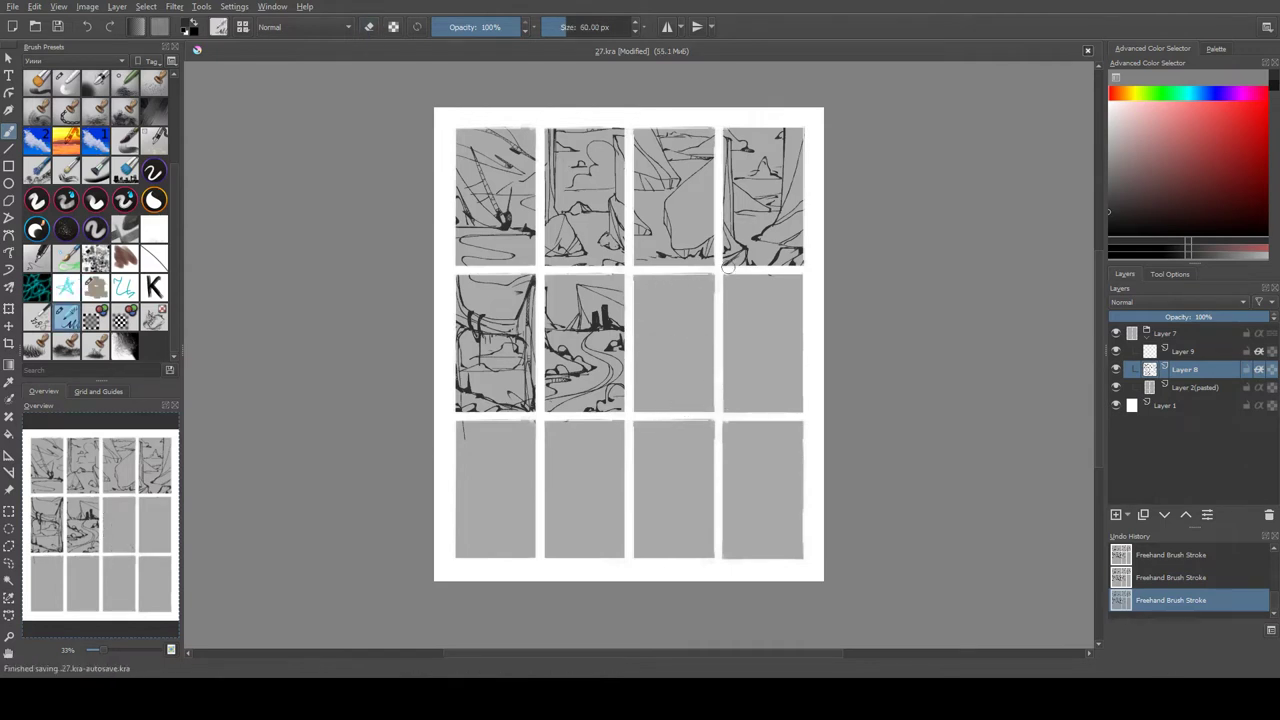
Sketch a mountain peak with hatched slopes, edge lines and an oval below.
{"action": "mouse_move", "coordinate": [676, 294]}
{"action": "left_mouse_down"}
{"action": "mouse_move", "coordinate": [700, 330]}
{"action": "mouse_move", "coordinate": [645, 345]}
{"action": "mouse_move", "coordinate": [712, 350]}
{"action": "mouse_move", "coordinate": [656, 346]}
{"action": "left_mouse_up"}
{"action": "mouse_move", "coordinate": [684, 300]}
{"action": "left_mouse_down"}
{"action": "mouse_move", "coordinate": [704, 348]}
{"action": "mouse_move", "coordinate": [634, 354]}
{"action": "left_mouse_up"}
{"action": "left_click_drag", "start_coordinate": [641, 272], "coordinate": [638, 360]}
{"action": "mouse_move", "coordinate": [712, 276]}
{"action": "left_mouse_down"}
{"action": "mouse_move", "coordinate": [712, 358]}
{"action": "mouse_move", "coordinate": [681, 385]}
{"action": "left_mouse_up"}
{"action": "left_click_drag", "start_coordinate": [676, 330], "coordinate": [692, 360]}
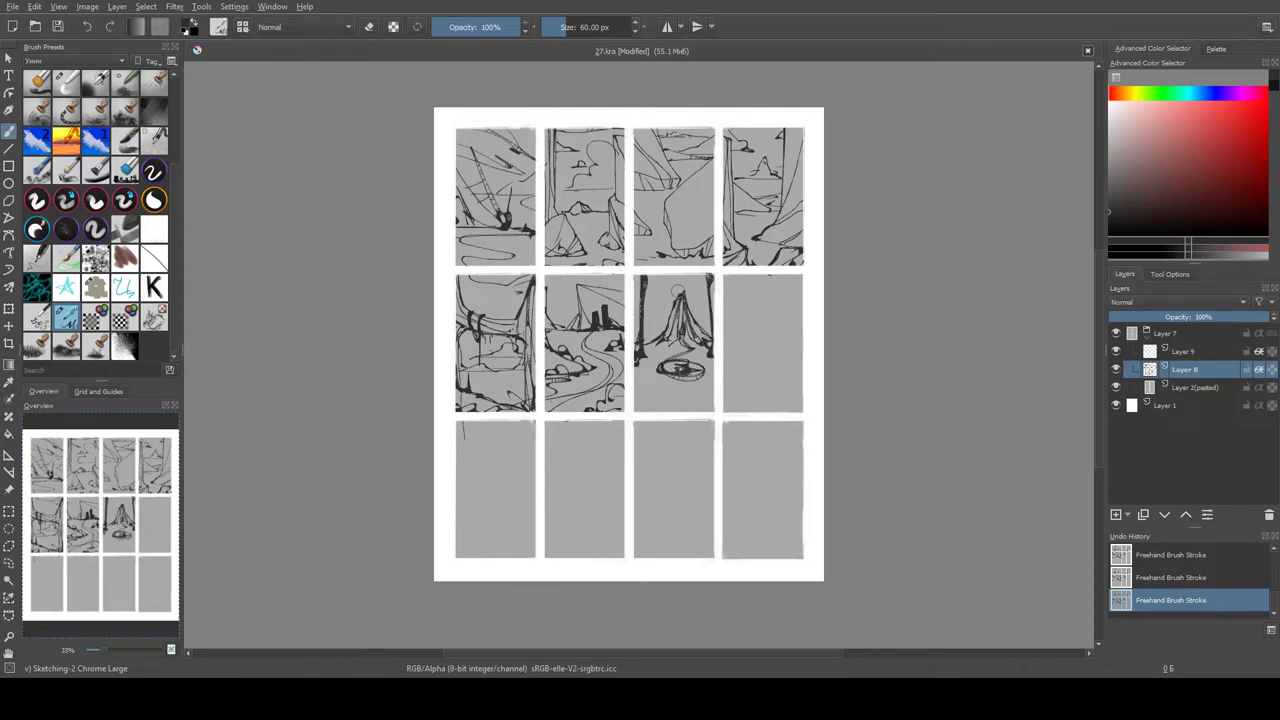
Darken strokes around the oval and base, then redraw the mountain's top.
{"action": "mouse_move", "coordinate": [700, 406]}
{"action": "left_mouse_down"}
{"action": "mouse_move", "coordinate": [668, 384]}
{"action": "mouse_move", "coordinate": [644, 396]}
{"action": "left_mouse_up"}
{"action": "left_click_drag", "start_coordinate": [704, 338], "coordinate": [640, 386]}
{"action": "left_click_drag", "start_coordinate": [660, 338], "coordinate": [638, 380]}
{"action": "left_click_drag", "start_coordinate": [636, 362], "coordinate": [678, 388]}
{"action": "key", "text": "ctrl+z"}
{"action": "mouse_move", "coordinate": [652, 276]}
{"action": "left_mouse_down"}
{"action": "mouse_move", "coordinate": [660, 338]}
{"action": "mouse_move", "coordinate": [690, 318]}
{"action": "left_mouse_up"}
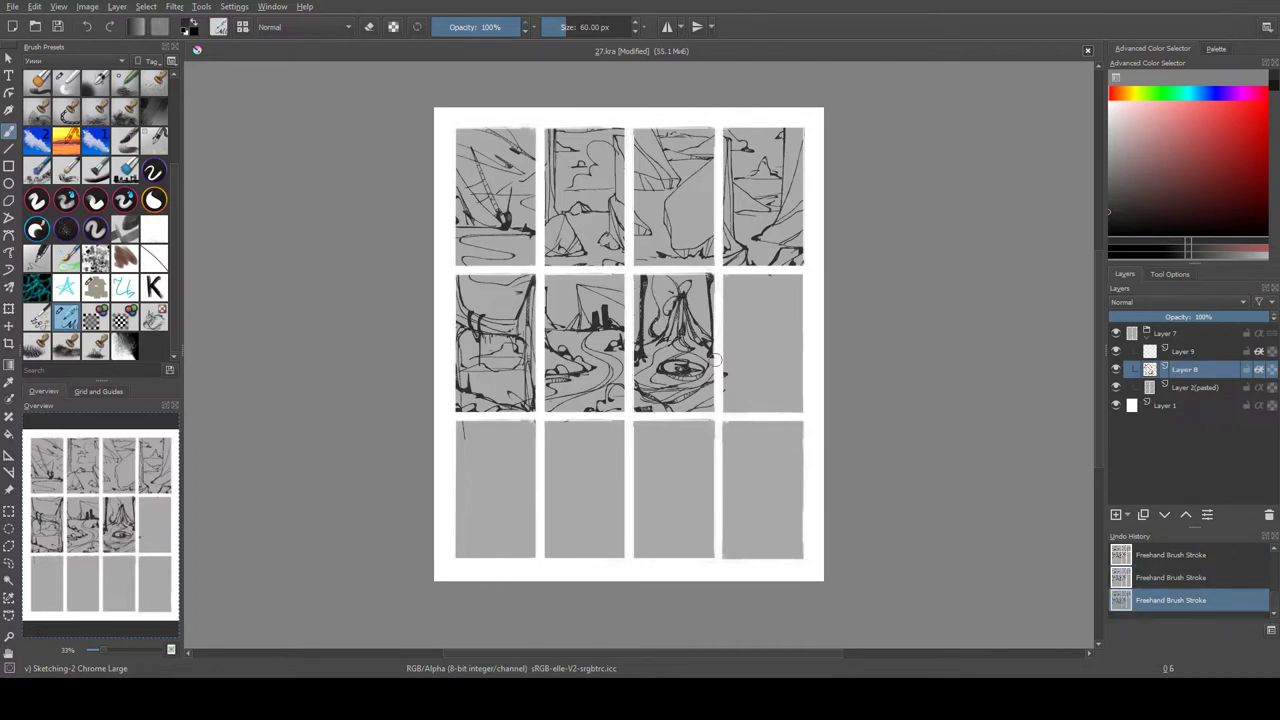
{"action": "mouse_move", "coordinate": [643, 281]}
{"action": "left_mouse_down"}
{"action": "mouse_move", "coordinate": [668, 276]}
{"action": "mouse_move", "coordinate": [700, 330]}
{"action": "left_mouse_up"}
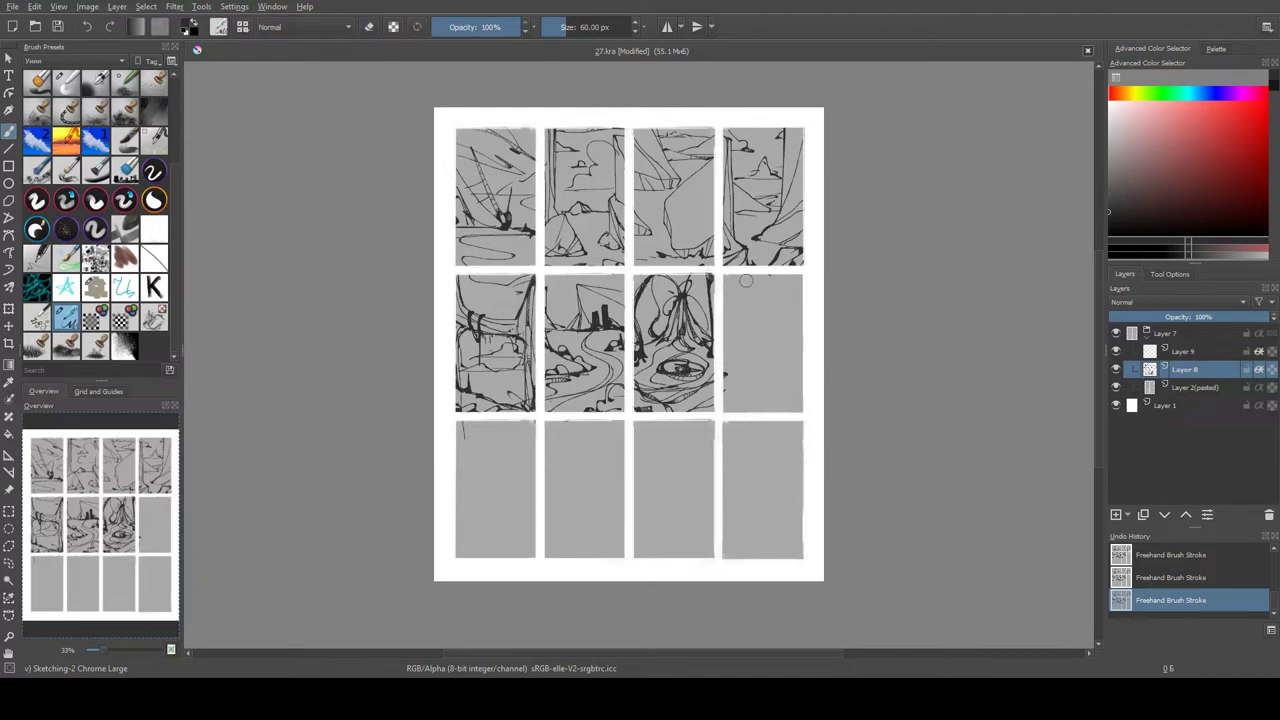
Sketch vertical and base strokes in the last middle-row thumbnail and touch up the top row.
{"action": "left_click_drag", "start_coordinate": [728, 277], "coordinate": [804, 400]}
{"action": "key", "text": "ctrl+z"}
{"action": "mouse_move", "coordinate": [724, 272]}
{"action": "left_mouse_down"}
{"action": "mouse_move", "coordinate": [768, 370]}
{"action": "mouse_move", "coordinate": [740, 366]}
{"action": "mouse_move", "coordinate": [735, 274]}
{"action": "left_mouse_up"}
{"action": "mouse_move", "coordinate": [750, 360]}
{"action": "left_mouse_down"}
{"action": "mouse_move", "coordinate": [756, 372]}
{"action": "mouse_move", "coordinate": [796, 331]}
{"action": "mouse_move", "coordinate": [780, 368]}
{"action": "mouse_move", "coordinate": [804, 338]}
{"action": "left_mouse_up"}
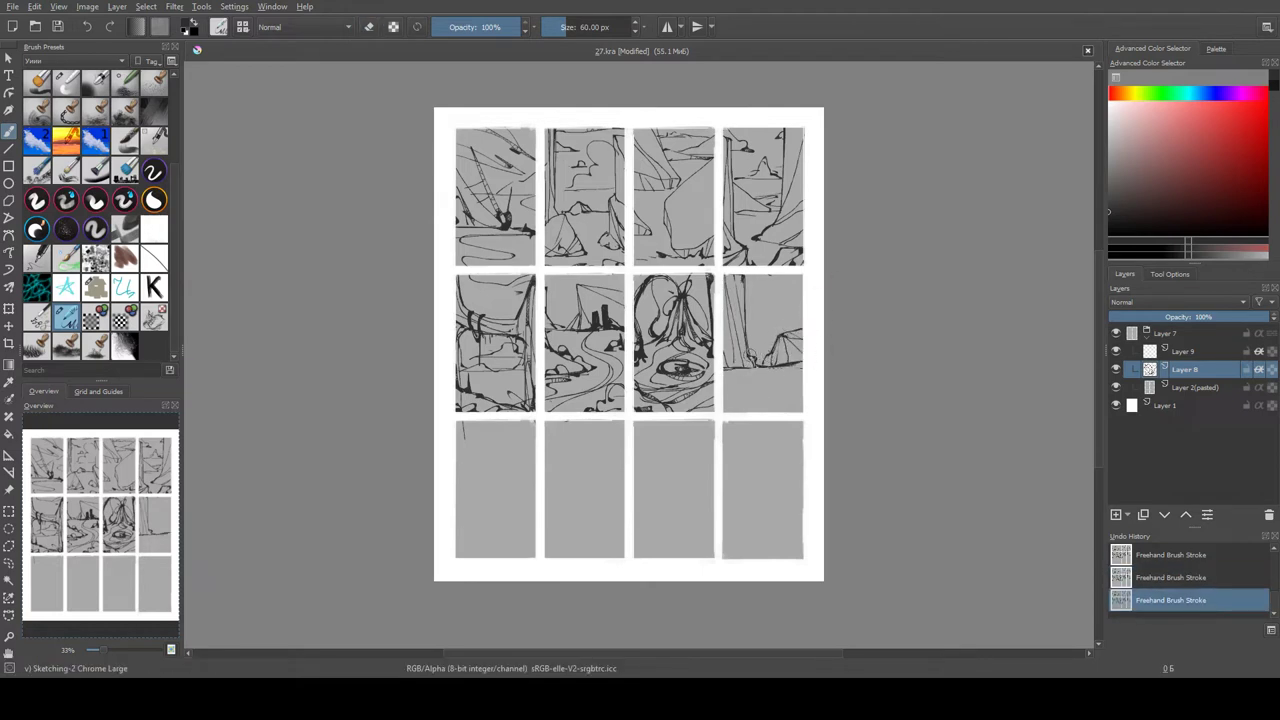
{"action": "key", "text": "e"}
{"action": "key", "text": "e"}
{"action": "left_click_drag", "start_coordinate": [755, 321], "coordinate": [790, 325]}
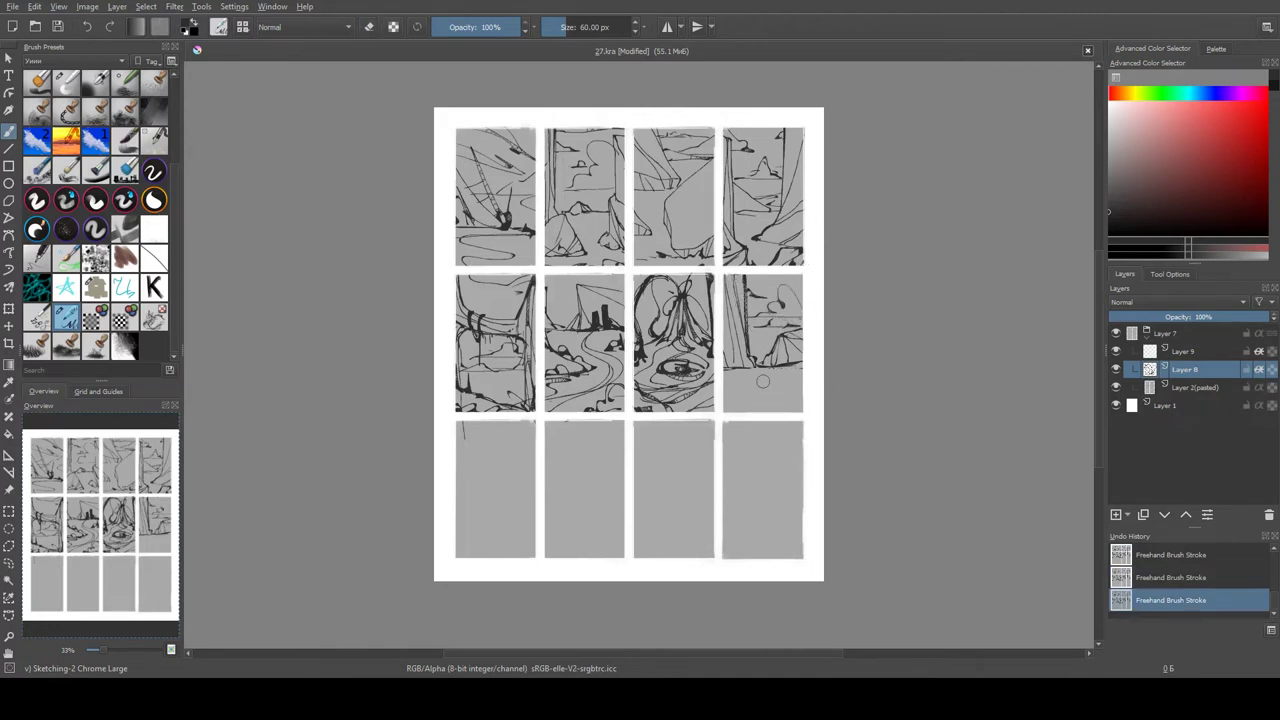
{"action": "mouse_move", "coordinate": [786, 397]}
{"action": "left_mouse_down"}
{"action": "mouse_move", "coordinate": [760, 408]}
{"action": "mouse_move", "coordinate": [786, 404]}
{"action": "left_mouse_up"}
{"action": "key", "text": "ctrl+z"}
{"action": "key", "text": "ctrl+shift+z"}
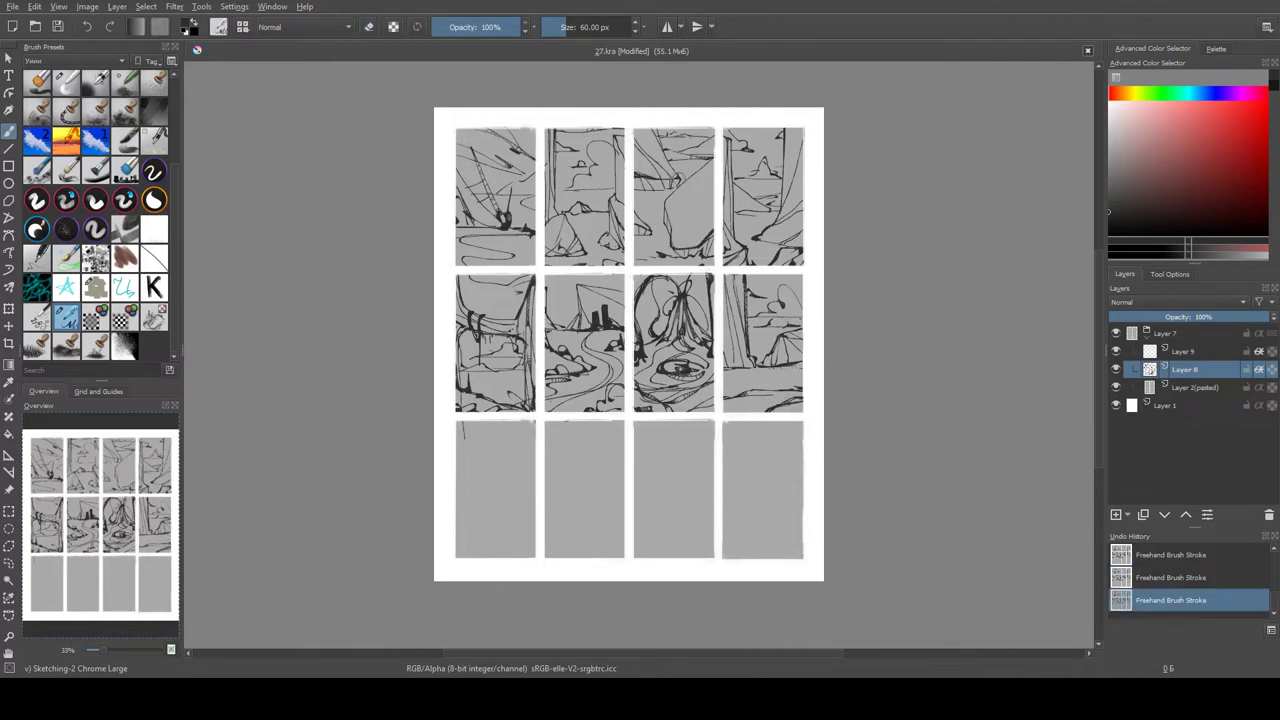
{"action": "left_click_drag", "start_coordinate": [632, 262], "coordinate": [658, 252]}
{"action": "left_click_drag", "start_coordinate": [560, 245], "coordinate": [612, 172]}
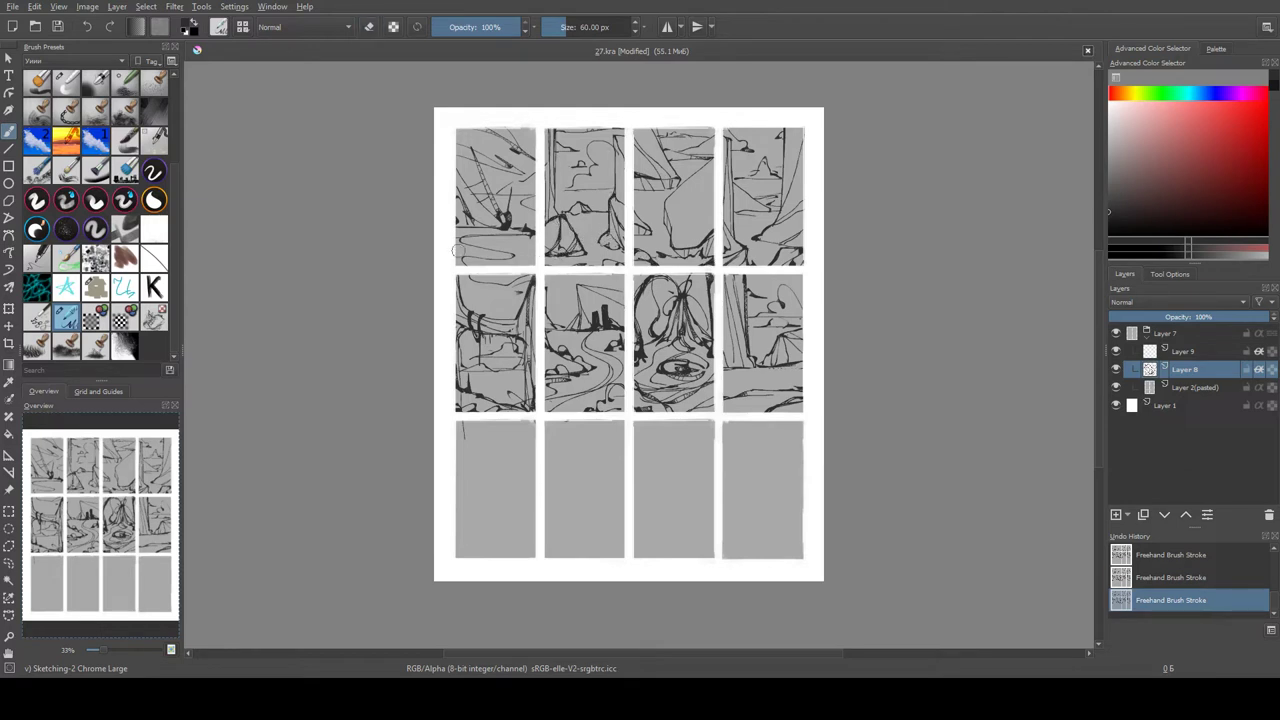
Erase most of the mountain sketch with a large eraser and add fresh strokes over it.
{"action": "key", "text": "e"}
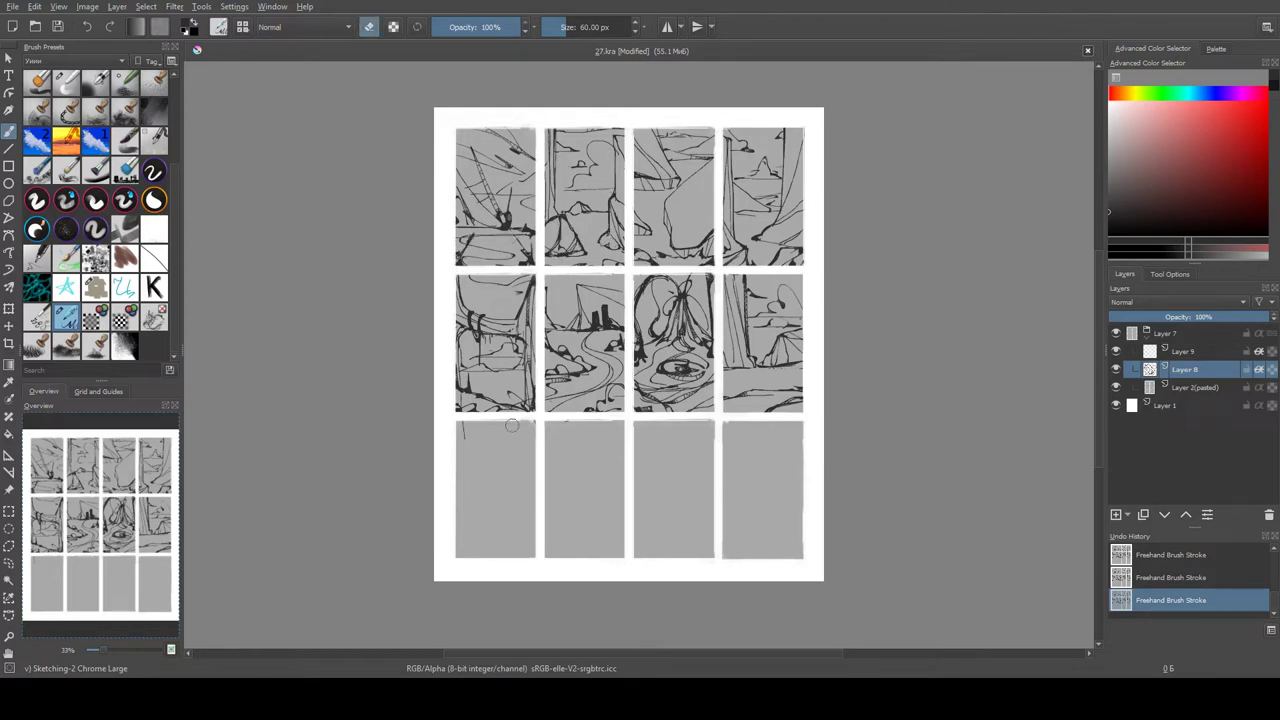
{"action": "key", "text": "/"}
{"action": "left_click_drag", "start_coordinate": [665, 290], "coordinate": [637, 369]}
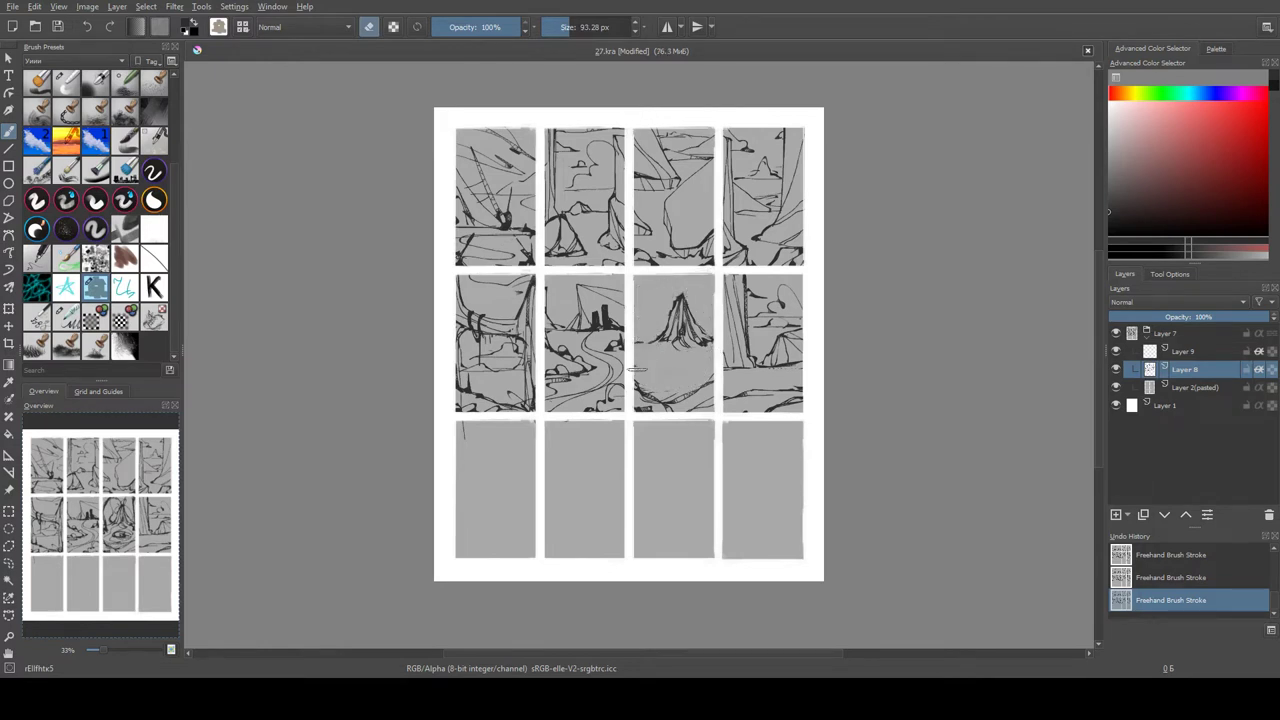
{"action": "key", "text": "/"}
{"action": "mouse_move", "coordinate": [713, 304]}
{"action": "left_mouse_down"}
{"action": "mouse_move", "coordinate": [720, 330]}
{"action": "mouse_move", "coordinate": [694, 330]}
{"action": "mouse_move", "coordinate": [682, 308]}
{"action": "mouse_move", "coordinate": [668, 326]}
{"action": "mouse_move", "coordinate": [690, 282]}
{"action": "mouse_move", "coordinate": [640, 300]}
{"action": "mouse_move", "coordinate": [628, 325]}
{"action": "left_mouse_up"}
{"action": "key", "text": "ctrl+z"}
{"action": "key", "text": "ctrl+z"}
{"action": "key", "text": "ctrl+shift+z"}
{"action": "key", "text": "ctrl+shift+z"}
{"action": "key", "text": "e"}
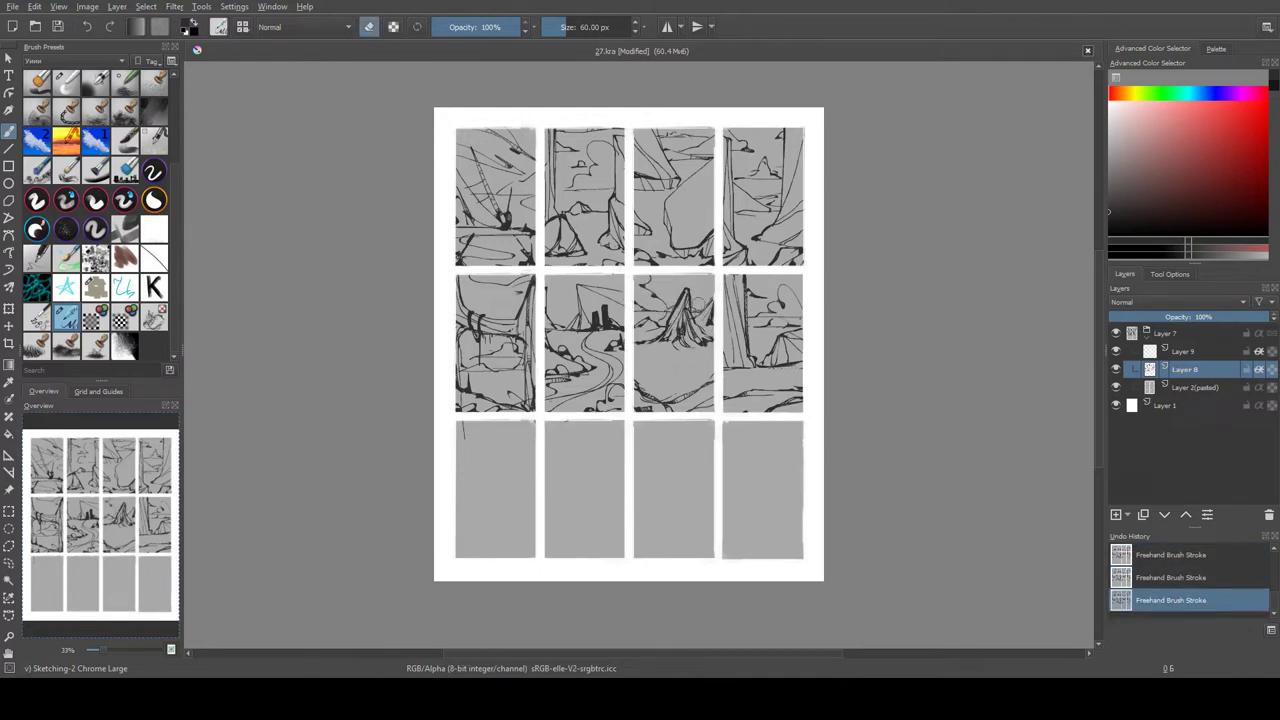
{"action": "key", "text": "e"}
{"action": "key", "text": "e"}
{"action": "key", "text": "e"}
{"action": "key", "text": "e"}
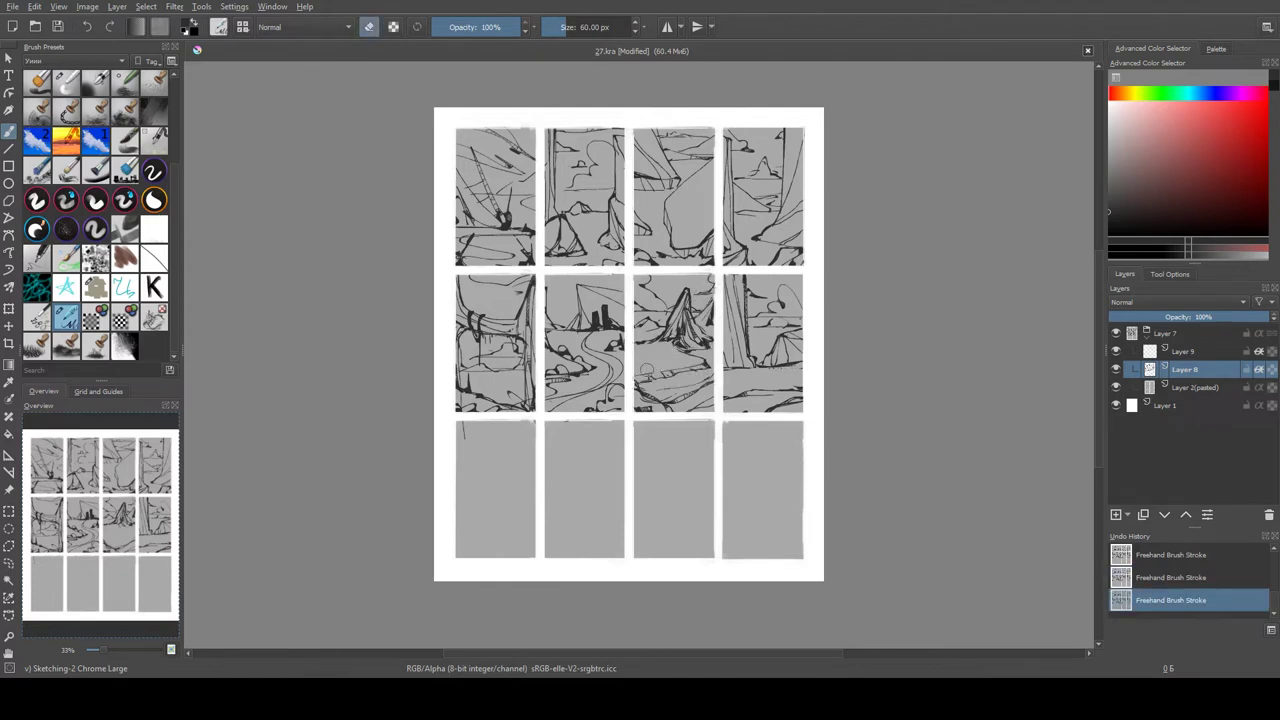
{"action": "key", "text": "e"}
{"action": "key", "text": "e"}
{"action": "key", "text": "e"}
{"action": "key", "text": "e"}
{"action": "key", "text": "e"}
{"action": "key", "text": "e"}
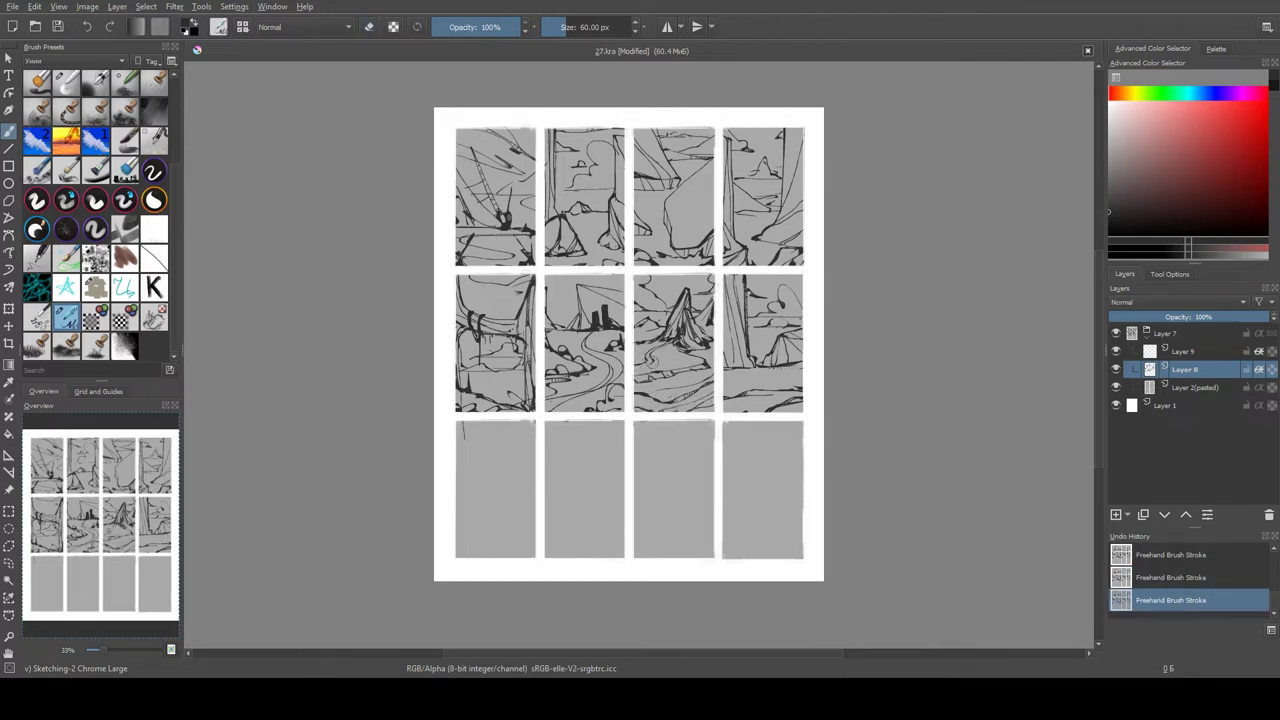
{"action": "key", "text": "e"}
Redraw the third top-row panel's ink lines darker, swapping between the larger and 60 px brushes.
{"action": "mouse_move", "coordinate": [670, 175]}
{"action": "left_mouse_down"}
{"action": "mouse_move", "coordinate": [700, 240]}
{"action": "mouse_move", "coordinate": [690, 250]}
{"action": "left_mouse_up"}
{"action": "left_click_drag", "start_coordinate": [700, 190], "coordinate": [672, 242]}
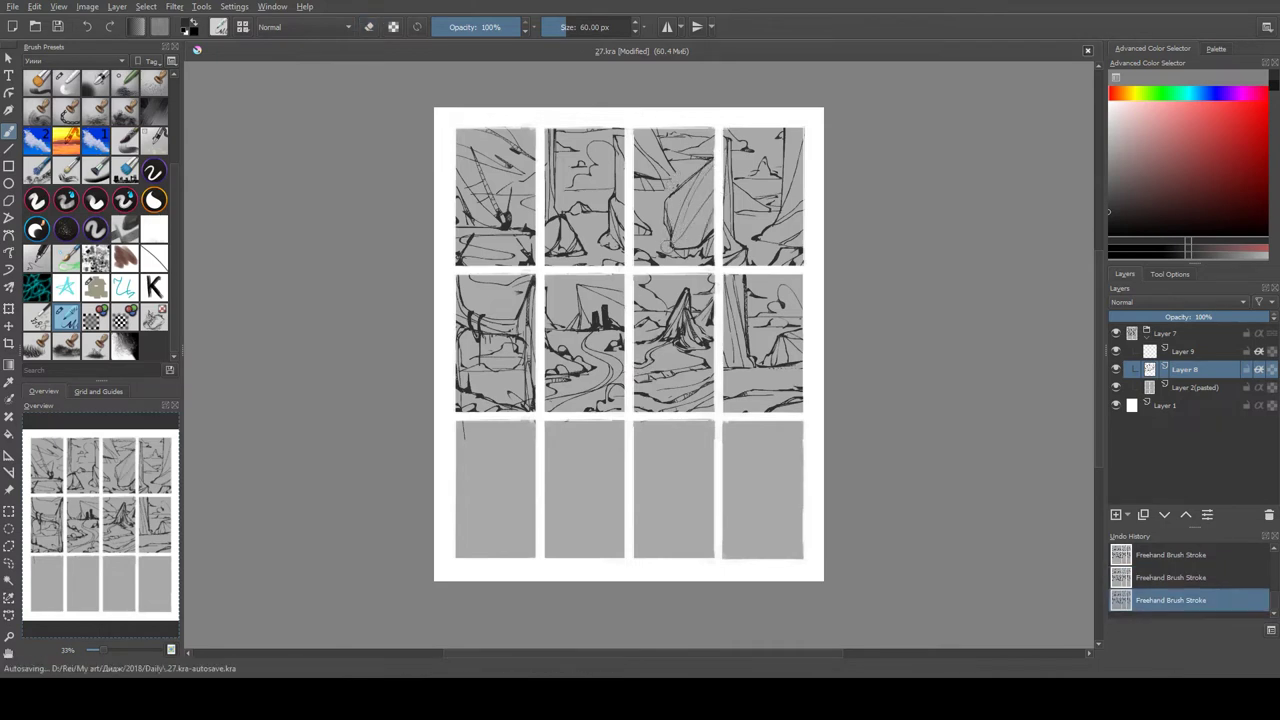
{"action": "key", "text": "ctrl+z"}
{"action": "key", "text": "/"}
{"action": "left_click_drag", "start_coordinate": [650, 145], "coordinate": [645, 230]}
{"action": "key", "text": "/"}
{"action": "left_click_drag", "start_coordinate": [640, 150], "coordinate": [660, 190]}
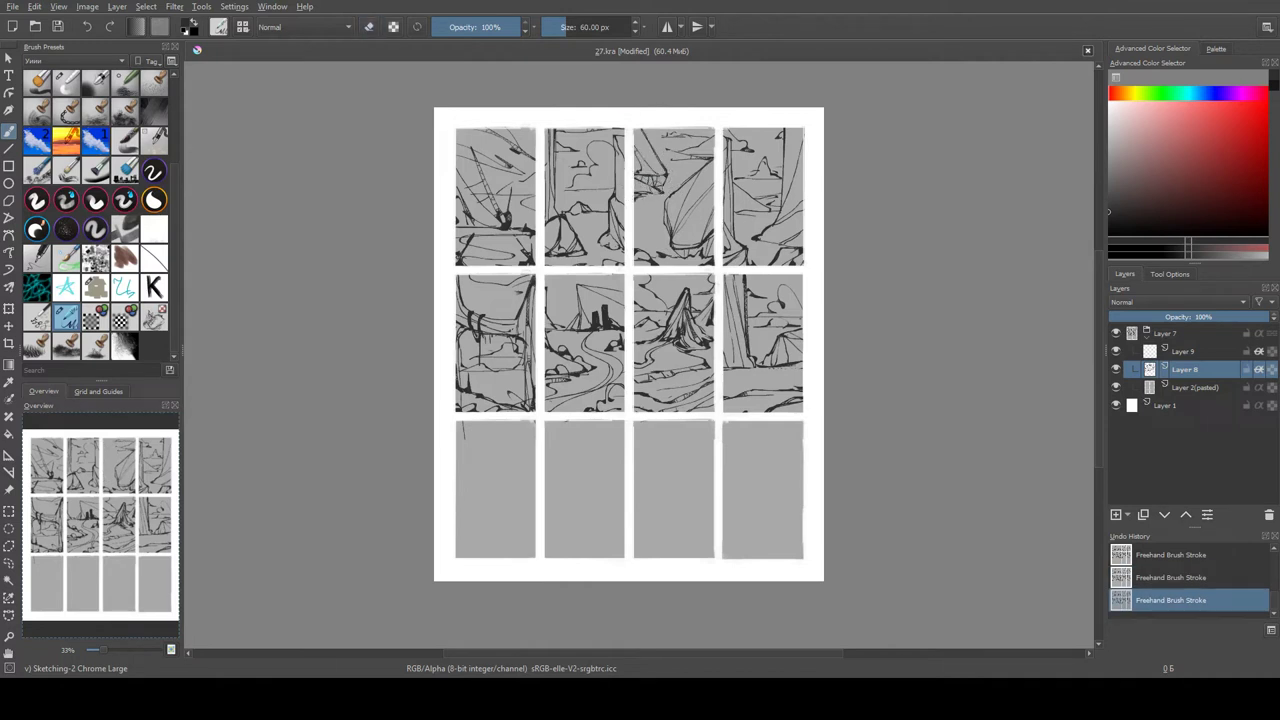
{"action": "key", "text": "e"}
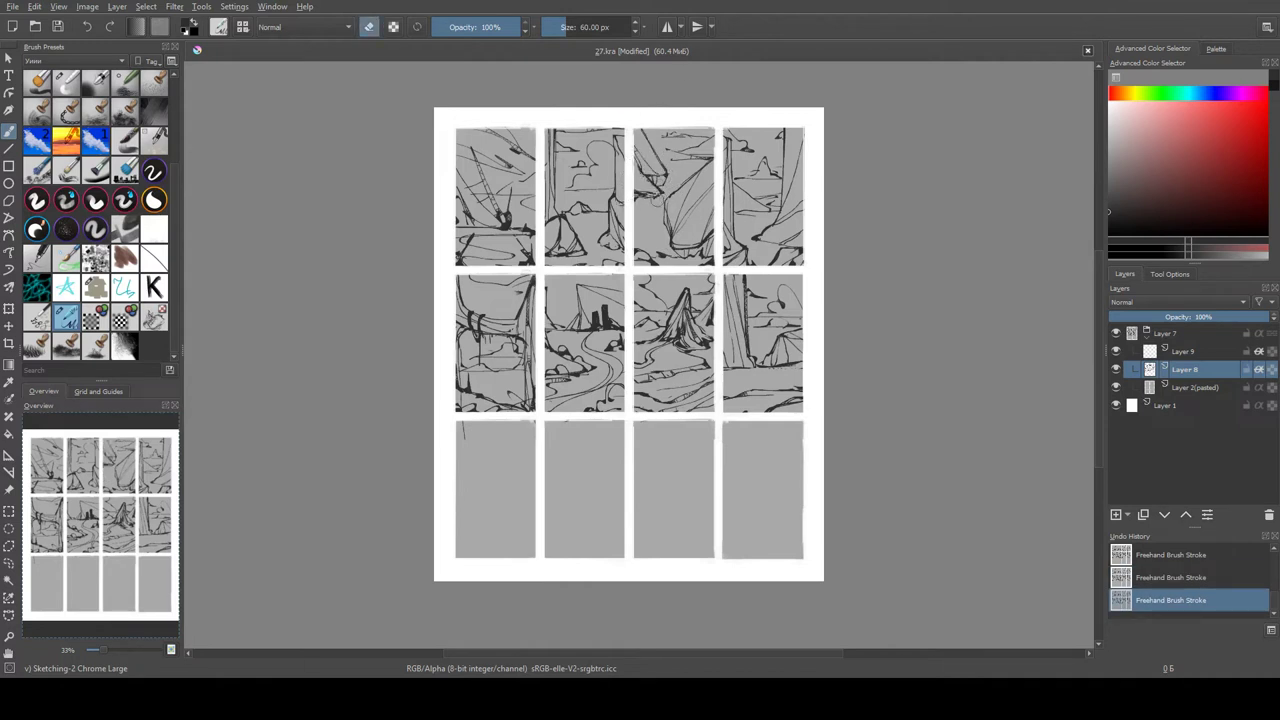
{"action": "key", "text": "e"}
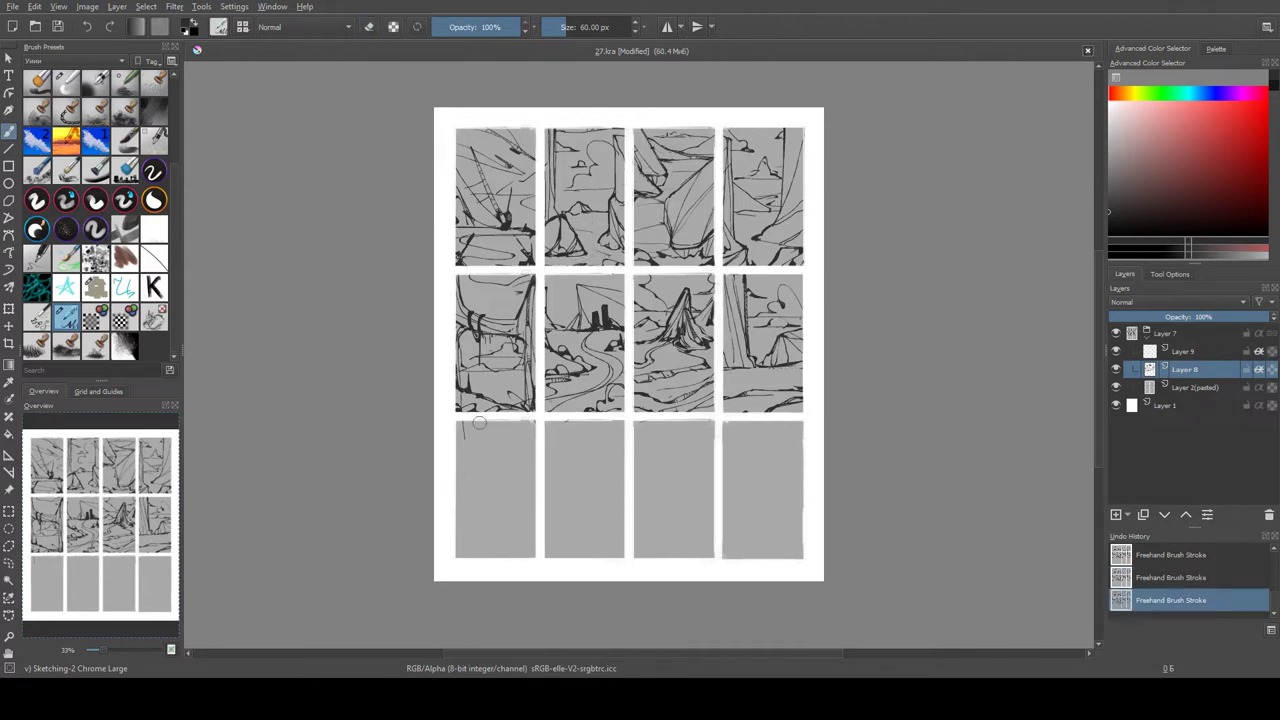
Sketch ink lines in the bottom-left thumbnail, redoing strokes until the curves and top lines sit right.
{"action": "left_click_drag", "start_coordinate": [457, 423], "coordinate": [543, 543]}
{"action": "key", "text": "ctrl+z"}
{"action": "left_click_drag", "start_coordinate": [537, 457], "coordinate": [503, 543]}
{"action": "key", "text": "ctrl+z"}
{"action": "left_click_drag", "start_coordinate": [537, 480], "coordinate": [457, 551]}
{"action": "key", "text": "ctrl+z"}
{"action": "key", "text": "ctrl+z"}
{"action": "mouse_move", "coordinate": [484, 452]}
{"action": "left_mouse_down"}
{"action": "mouse_move", "coordinate": [537, 458]}
{"action": "mouse_move", "coordinate": [510, 505]}
{"action": "left_mouse_up"}
{"action": "key", "text": "ctrl+z"}
{"action": "key", "text": "ctrl+z"}
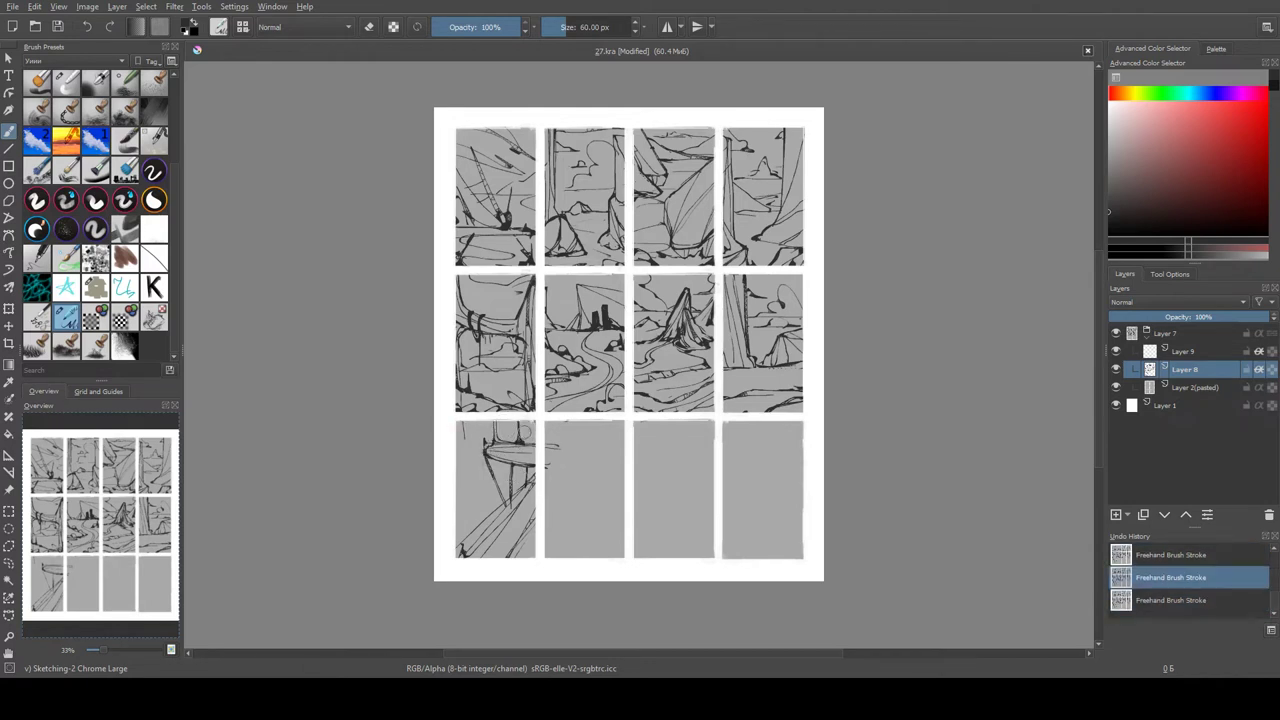
{"action": "mouse_move", "coordinate": [486, 421]}
{"action": "left_mouse_down"}
{"action": "mouse_move", "coordinate": [497, 477]}
{"action": "mouse_move", "coordinate": [491, 429]}
{"action": "mouse_move", "coordinate": [534, 420]}
{"action": "left_mouse_up"}
{"action": "left_click_drag", "start_coordinate": [481, 449], "coordinate": [501, 433]}
{"action": "key", "text": "ctrl+z"}
{"action": "key", "text": "ctrl+z"}
{"action": "key", "text": "ctrl+z"}
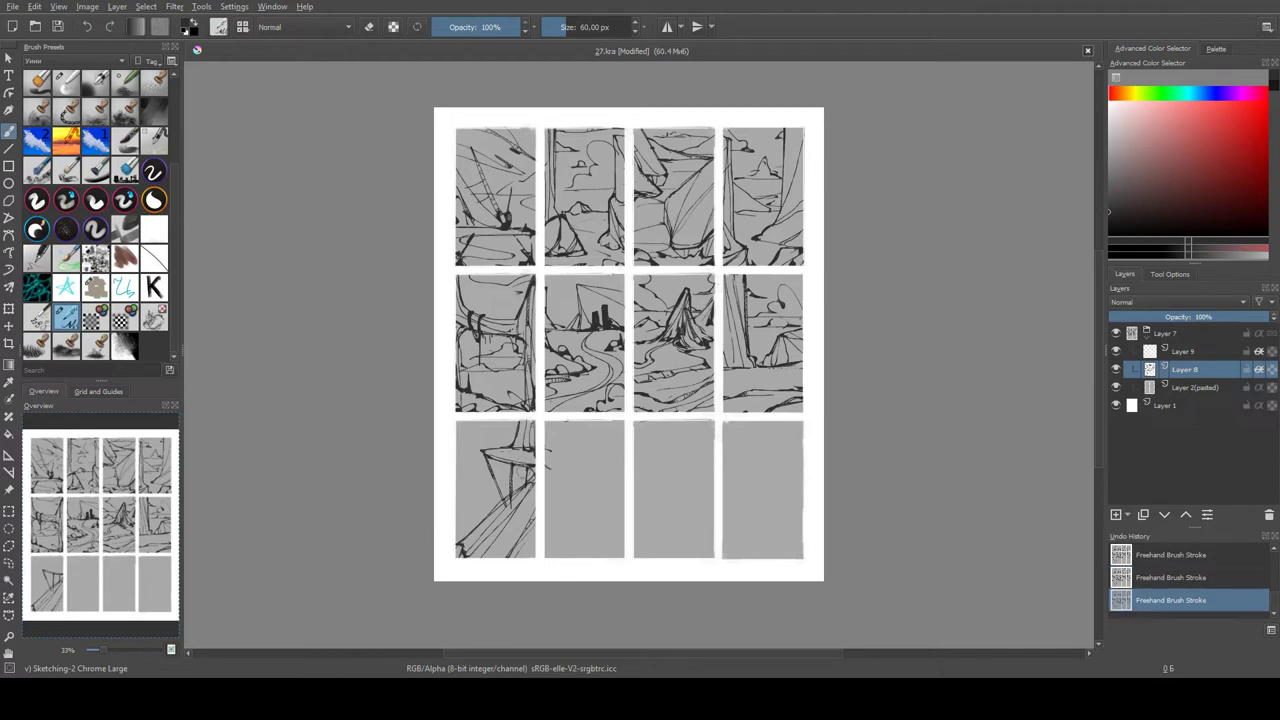
{"action": "mouse_move", "coordinate": [500, 418]}
{"action": "left_mouse_down"}
{"action": "mouse_move", "coordinate": [470, 475]}
{"action": "mouse_move", "coordinate": [445, 478]}
{"action": "mouse_move", "coordinate": [535, 440]}
{"action": "left_mouse_up"}
{"action": "key", "text": "ctrl+z"}
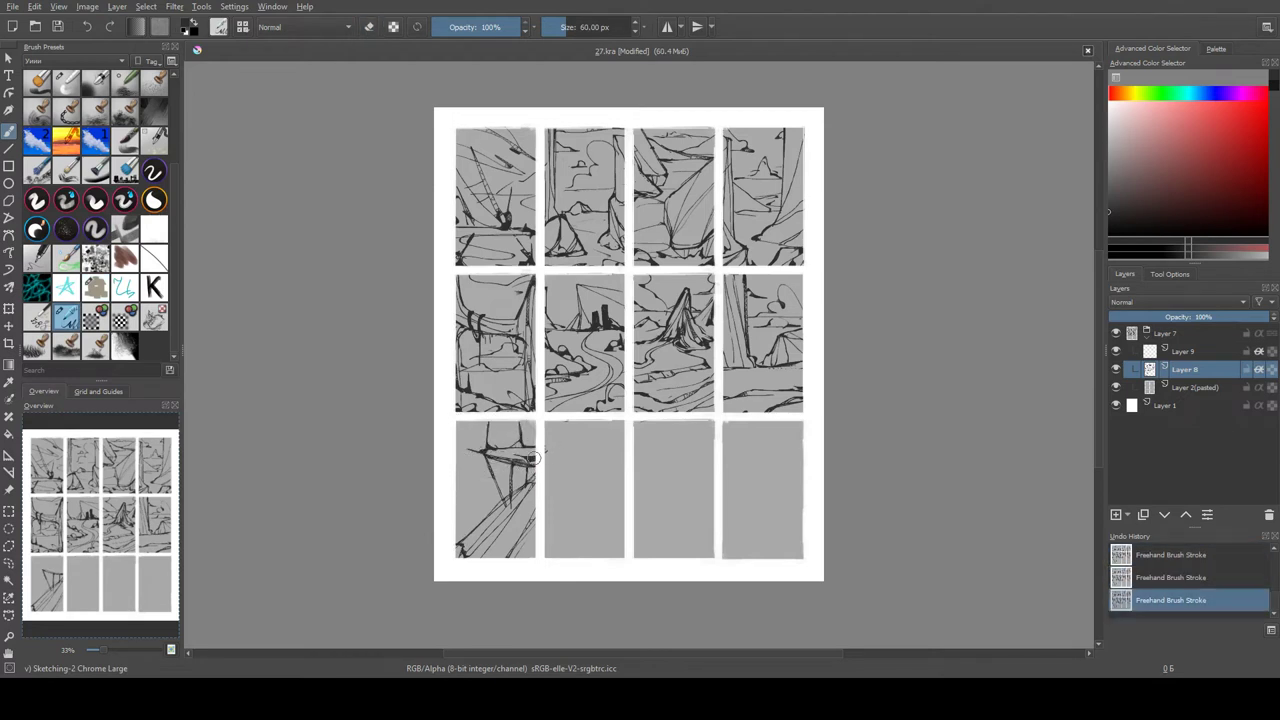
{"action": "mouse_move", "coordinate": [483, 515]}
{"action": "left_mouse_down"}
{"action": "mouse_move", "coordinate": [467, 460]}
{"action": "mouse_move", "coordinate": [452, 460]}
{"action": "mouse_move", "coordinate": [455, 472]}
{"action": "left_mouse_up"}
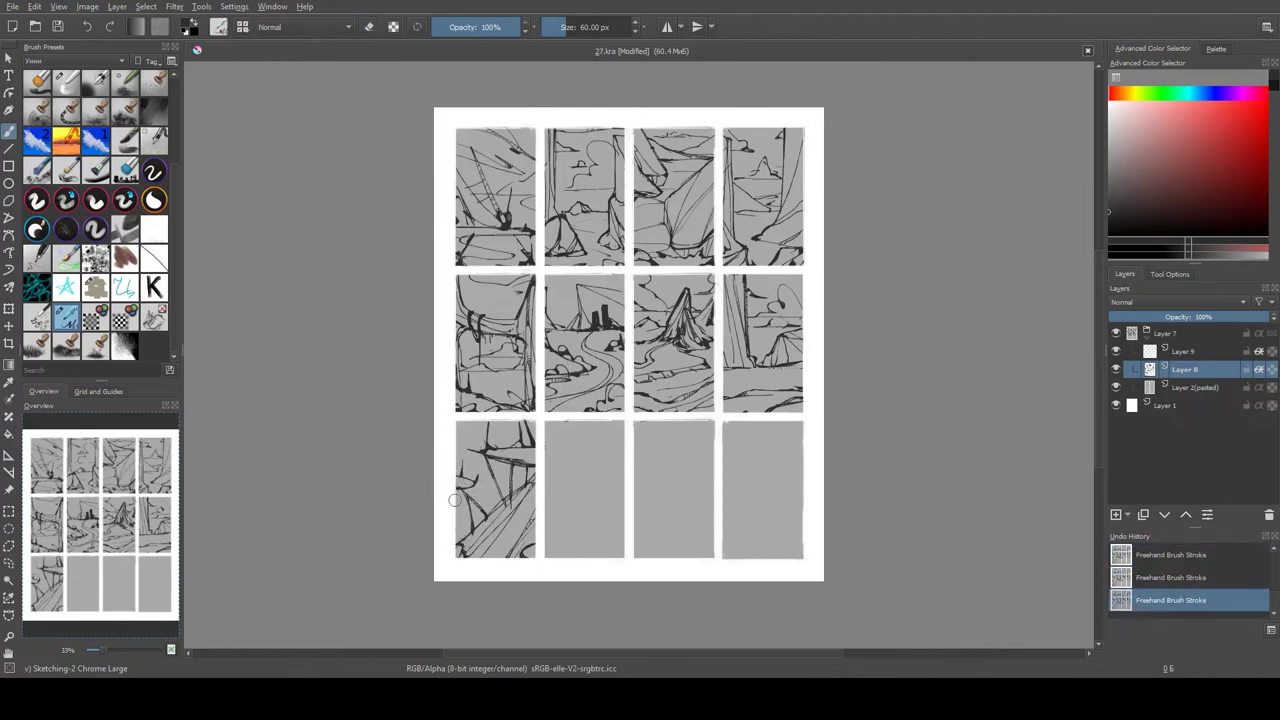
Sketch a curve and dark strokes in the second bottom-row thumbnail, trimming marks with the eraser.
{"action": "mouse_move", "coordinate": [548, 554]}
{"action": "left_mouse_down"}
{"action": "mouse_move", "coordinate": [622, 533]}
{"action": "mouse_move", "coordinate": [570, 422]}
{"action": "left_mouse_up"}
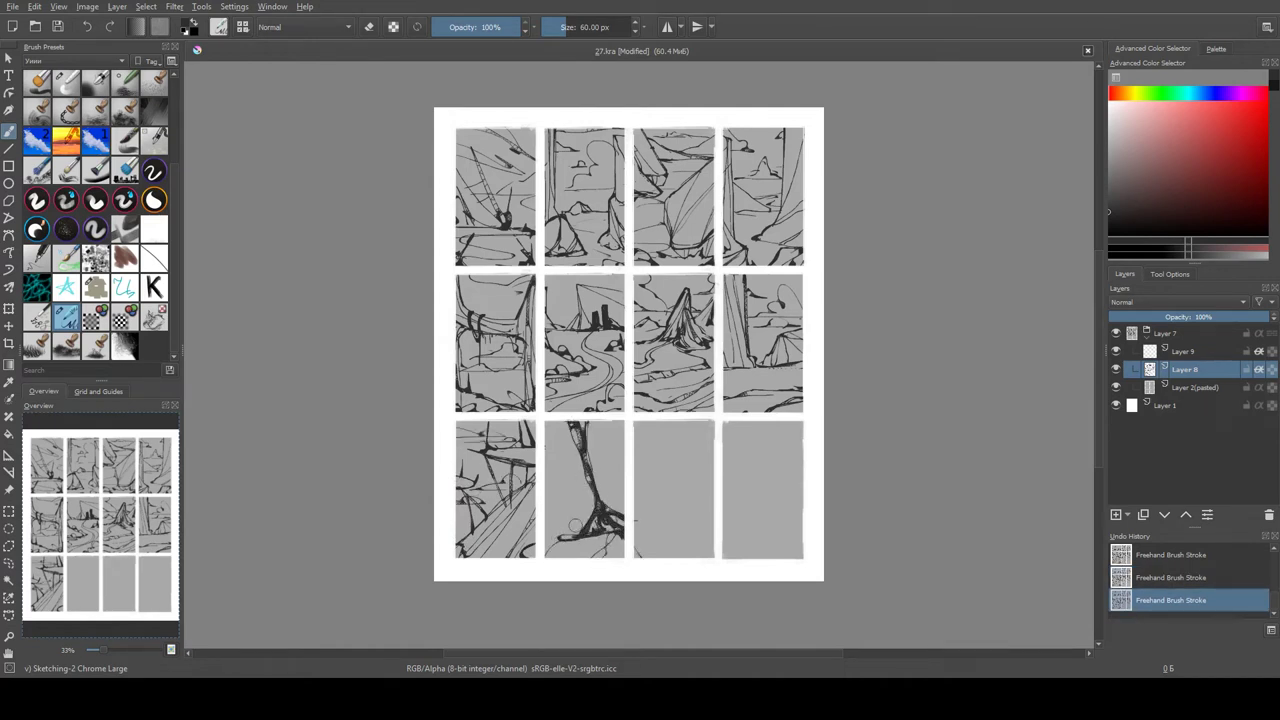
{"action": "left_click_drag", "start_coordinate": [575, 525], "coordinate": [545, 543]}
{"action": "key", "text": "e"}
{"action": "mouse_move", "coordinate": [623, 555]}
{"action": "left_mouse_down"}
{"action": "mouse_move", "coordinate": [590, 552]}
{"action": "mouse_move", "coordinate": [615, 545]}
{"action": "left_mouse_up"}
{"action": "key", "text": "e"}
{"action": "left_click_drag", "start_coordinate": [590, 556], "coordinate": [600, 560]}
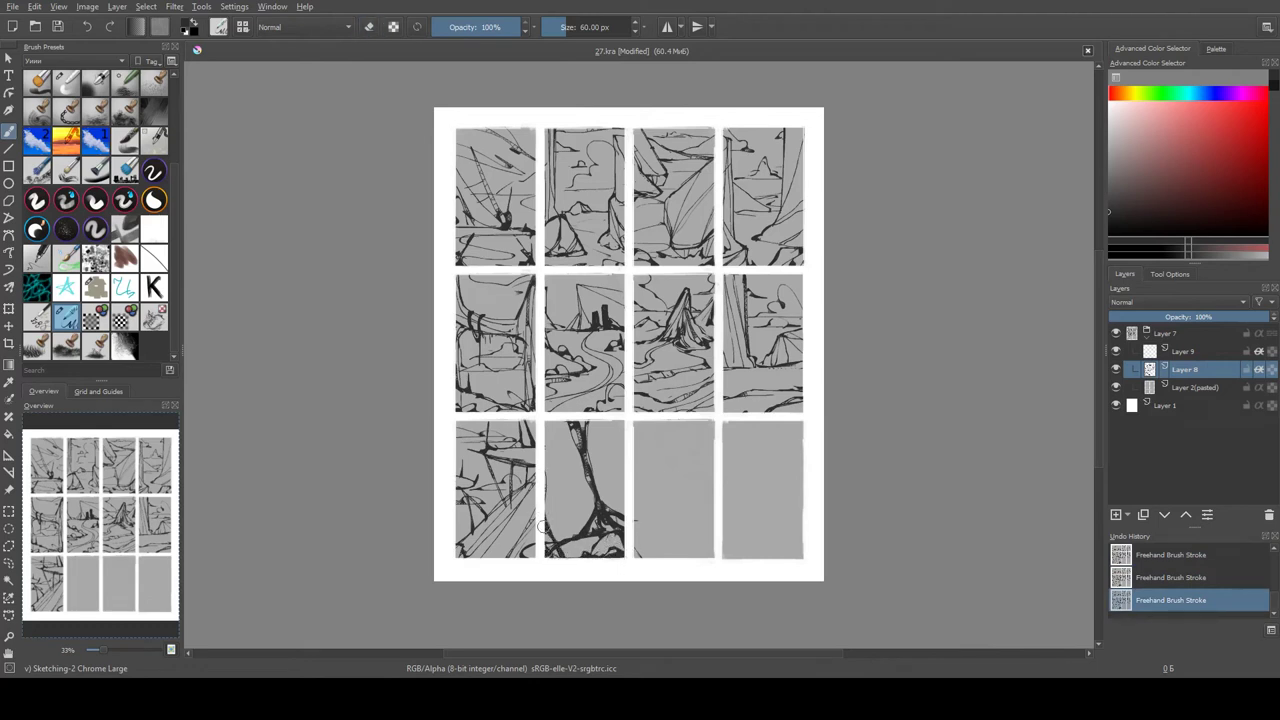
{"action": "left_click_drag", "start_coordinate": [551, 420], "coordinate": [620, 500]}
{"action": "mouse_move", "coordinate": [610, 445]}
{"action": "left_mouse_down"}
{"action": "mouse_move", "coordinate": [630, 510]}
{"action": "mouse_move", "coordinate": [617, 463]}
{"action": "left_mouse_up"}
{"action": "left_click_drag", "start_coordinate": [578, 412], "coordinate": [600, 426]}
{"action": "mouse_move", "coordinate": [600, 500]}
{"action": "left_mouse_down"}
{"action": "mouse_move", "coordinate": [546, 508]}
{"action": "mouse_move", "coordinate": [622, 500]}
{"action": "left_mouse_up"}
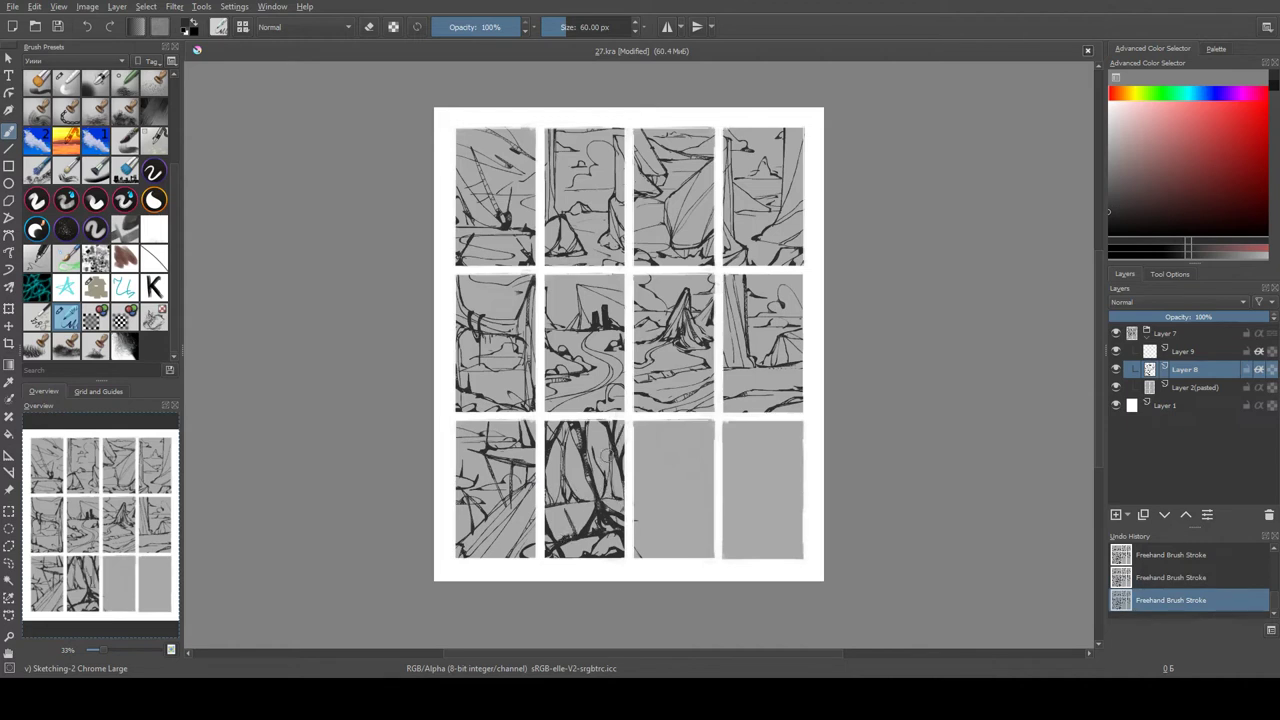
{"action": "key", "text": "ctrl+z"}
{"action": "key", "text": "ctrl+z"}
Sketch a winding river with dark shading in the third bottom-row thumbnail.
{"action": "mouse_move", "coordinate": [644, 462]}
{"action": "left_mouse_down"}
{"action": "mouse_move", "coordinate": [630, 472]}
{"action": "mouse_move", "coordinate": [714, 466]}
{"action": "left_mouse_up"}
{"action": "left_click_drag", "start_coordinate": [636, 505], "coordinate": [725, 464]}
{"action": "key", "text": "ctrl+z"}
{"action": "left_click_drag", "start_coordinate": [640, 535], "coordinate": [716, 492]}
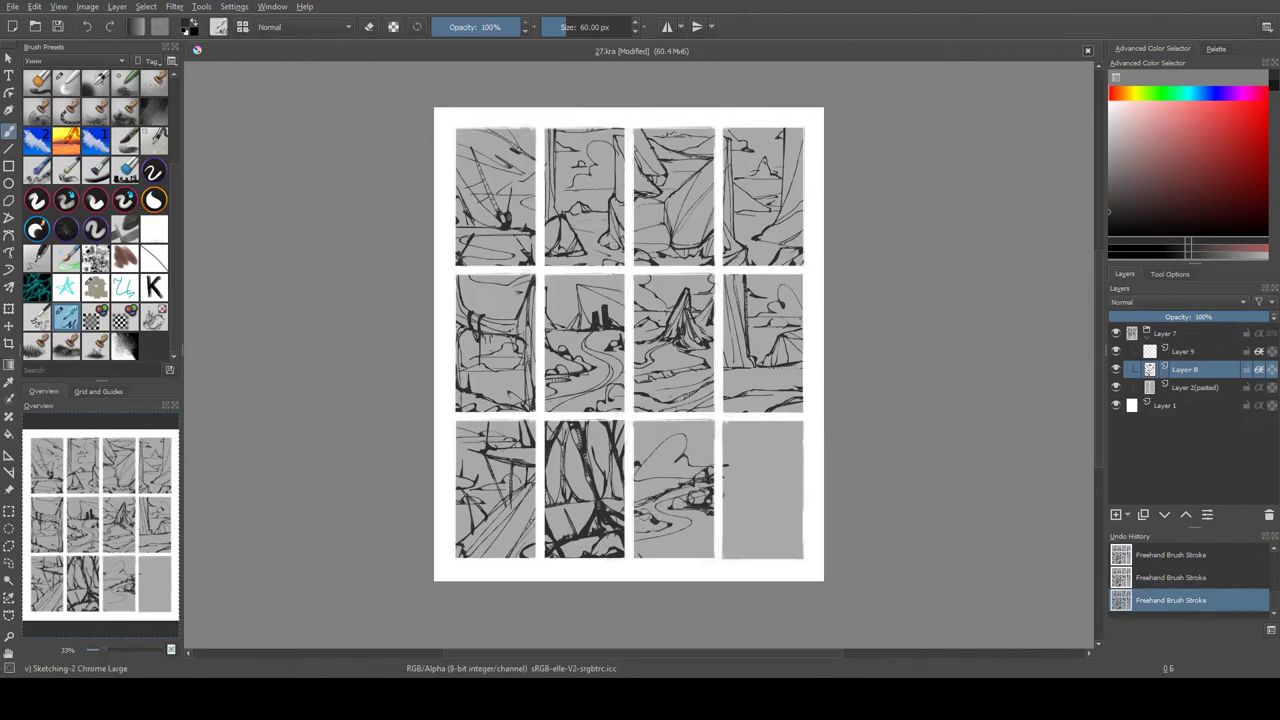
{"action": "left_click_drag", "start_coordinate": [718, 531], "coordinate": [698, 560]}
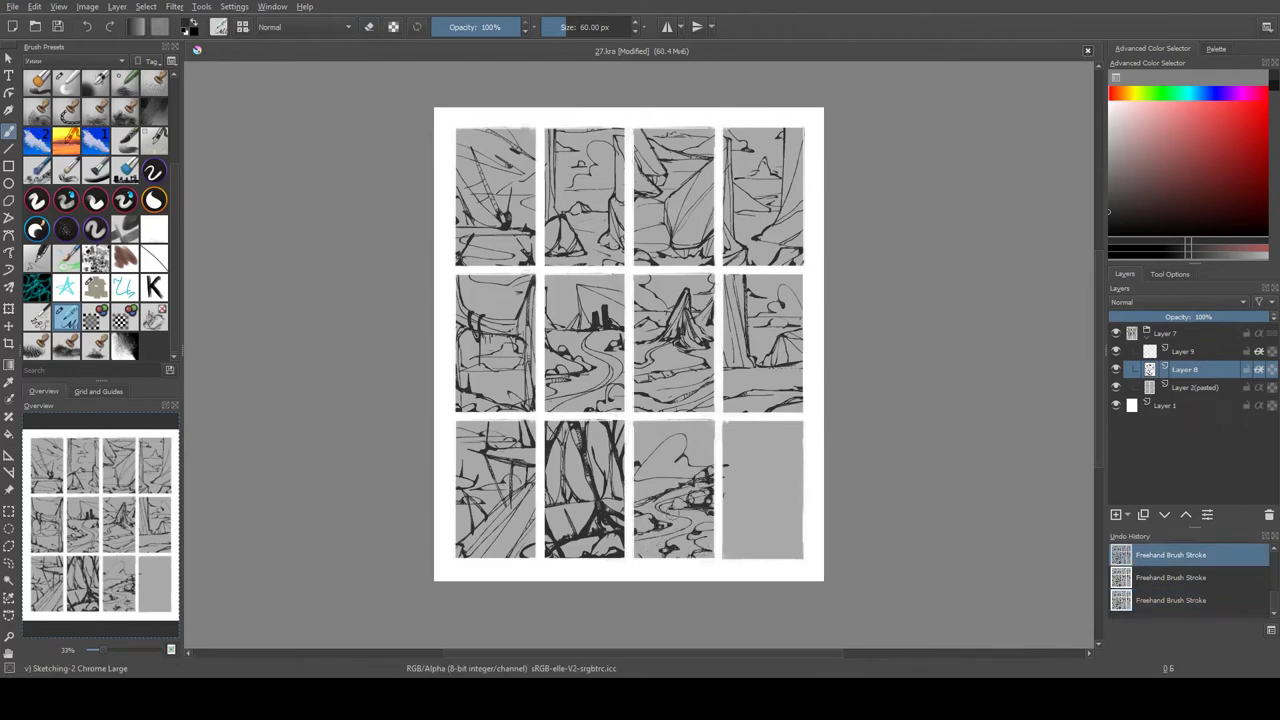
{"action": "key", "text": "e"}
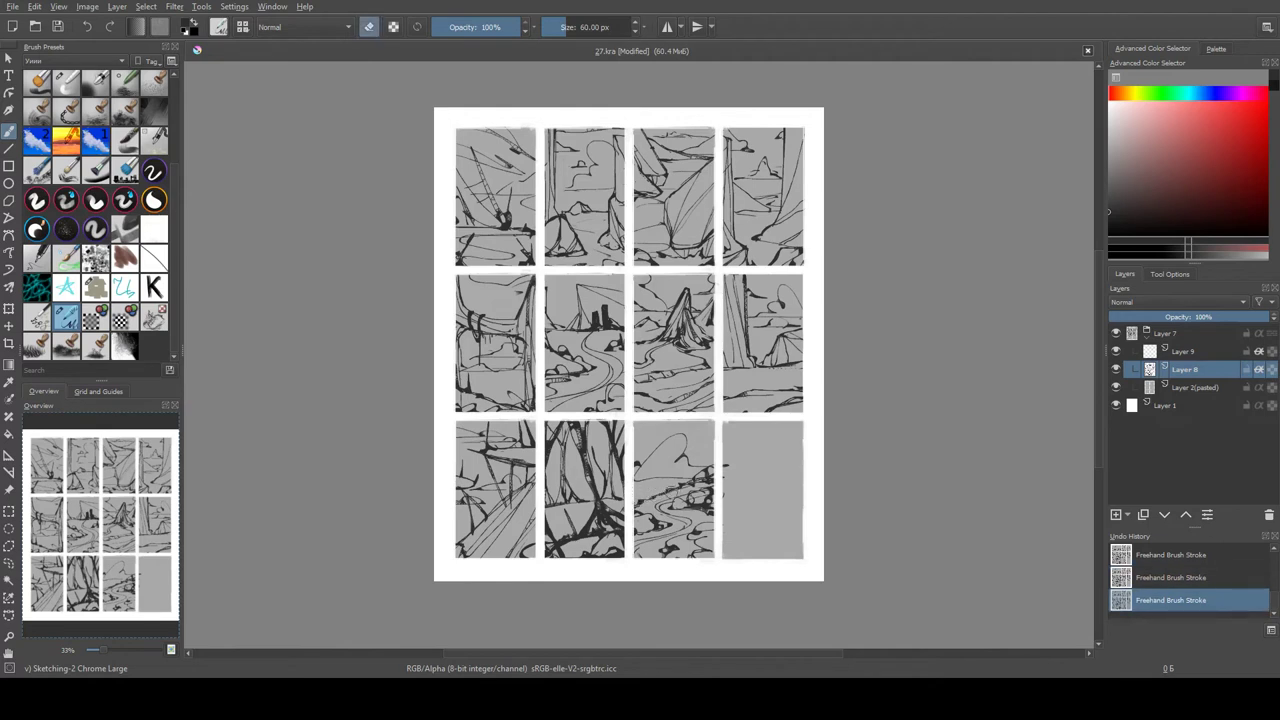
{"action": "key", "text": "e"}
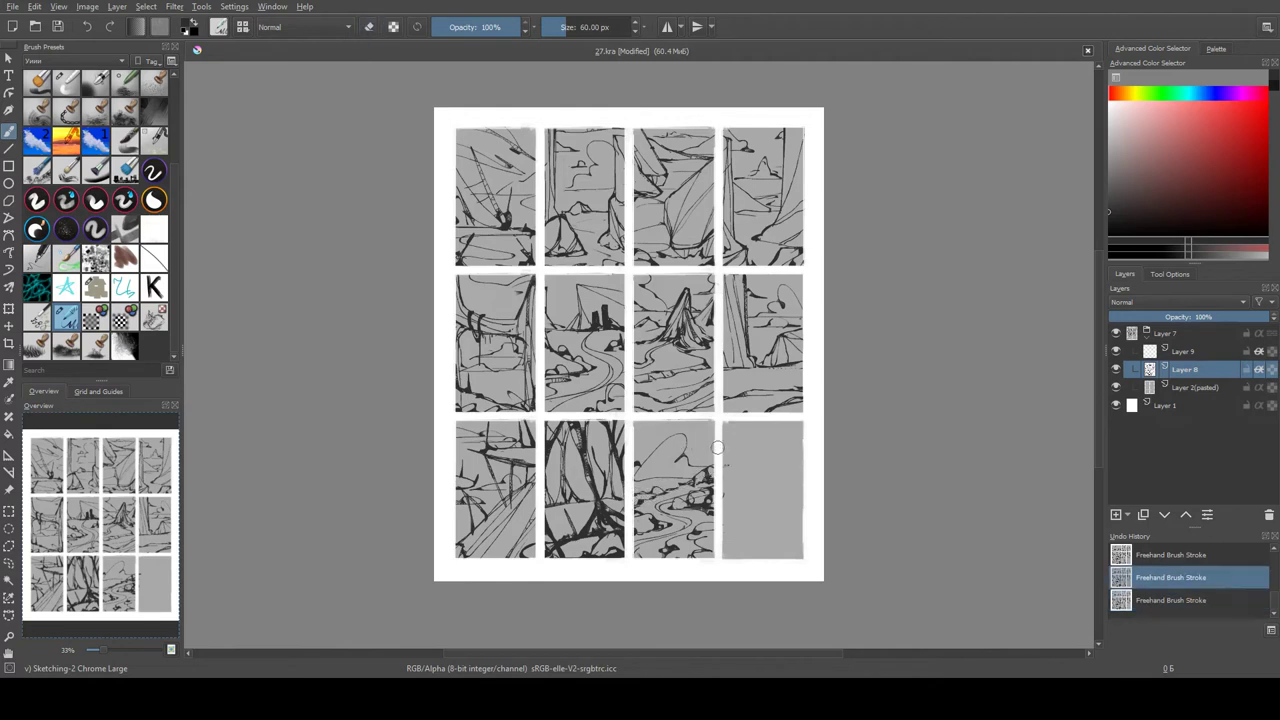
{"action": "left_click_drag", "start_coordinate": [645, 448], "coordinate": [648, 452]}
{"action": "key", "text": "e"}
{"action": "key", "text": "e"}
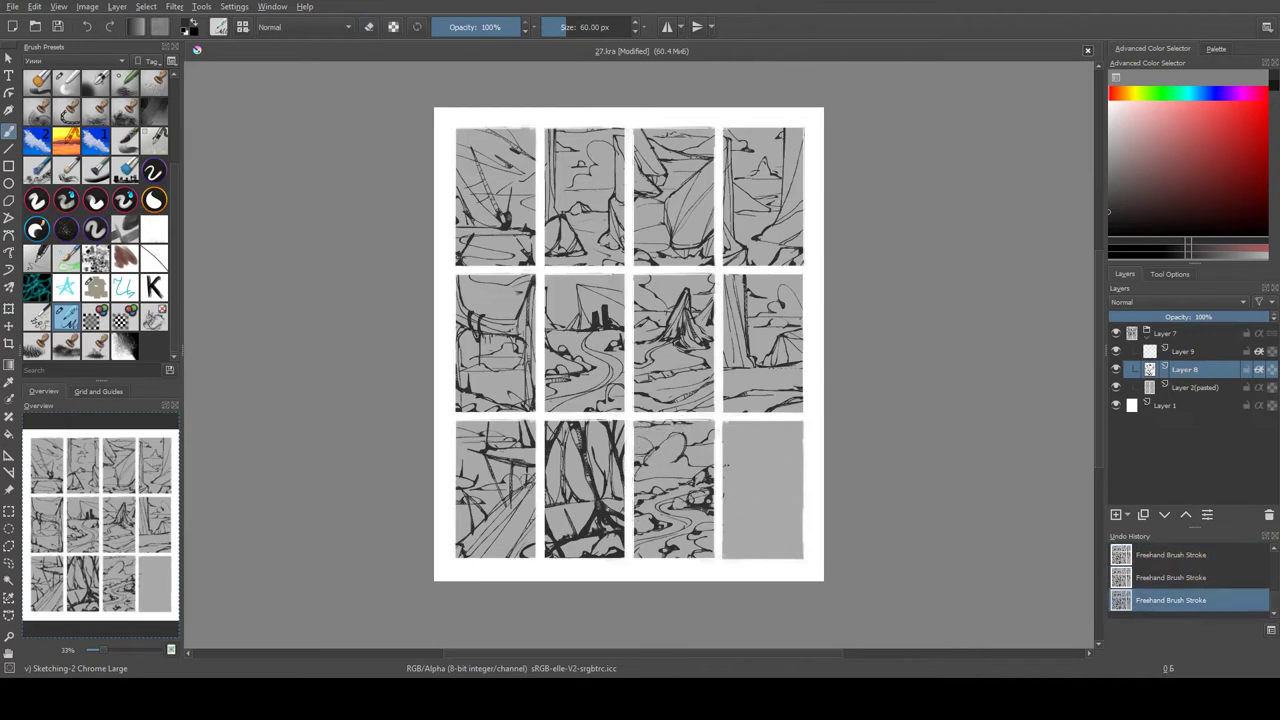
Sketch lines across the bottom-right thumbnail, then erase-lighten the top-right sky with a wide eraser.
{"action": "left_click_drag", "start_coordinate": [470, 555], "coordinate": [540, 470]}
{"action": "left_click_drag", "start_coordinate": [727, 464], "coordinate": [776, 556]}
{"action": "mouse_move", "coordinate": [722, 425]}
{"action": "left_mouse_down"}
{"action": "mouse_move", "coordinate": [803, 470]}
{"action": "mouse_move", "coordinate": [754, 416]}
{"action": "mouse_move", "coordinate": [803, 472]}
{"action": "mouse_move", "coordinate": [762, 556]}
{"action": "mouse_move", "coordinate": [736, 516]}
{"action": "mouse_move", "coordinate": [736, 558]}
{"action": "left_mouse_up"}
{"action": "left_click_drag", "start_coordinate": [803, 470], "coordinate": [748, 501]}
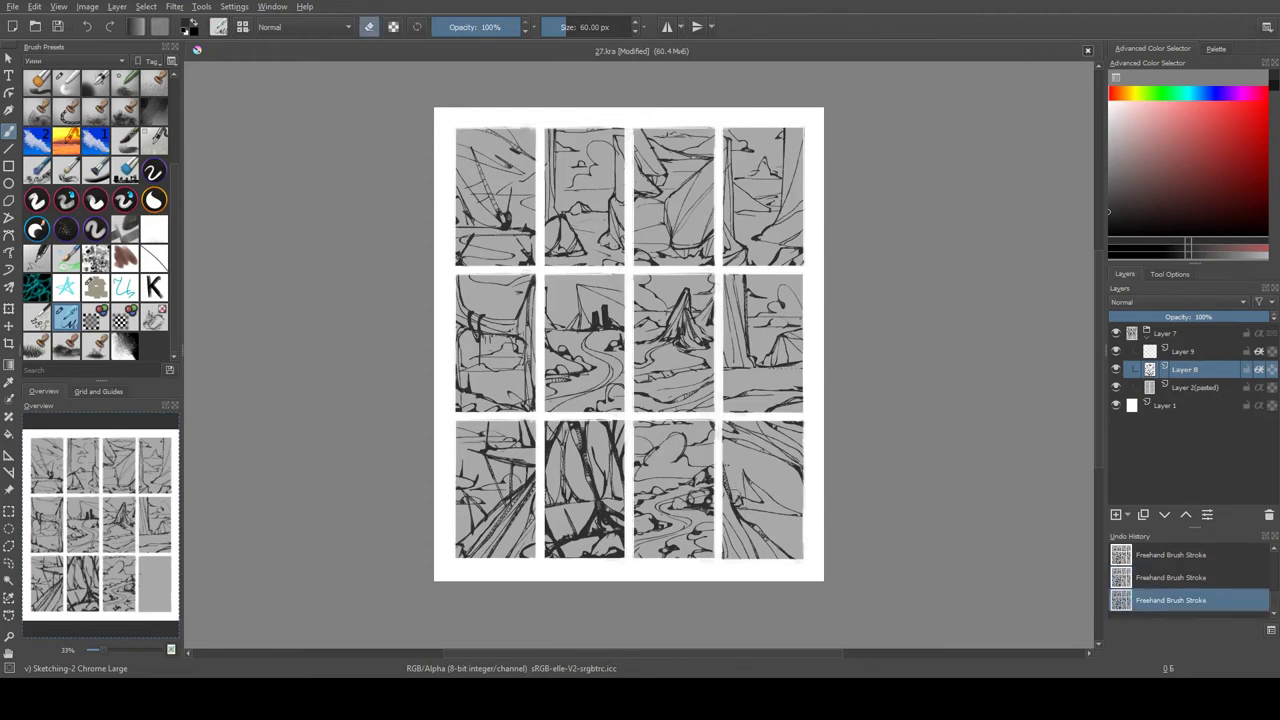
{"action": "left_click_drag", "start_coordinate": [766, 488], "coordinate": [800, 480]}
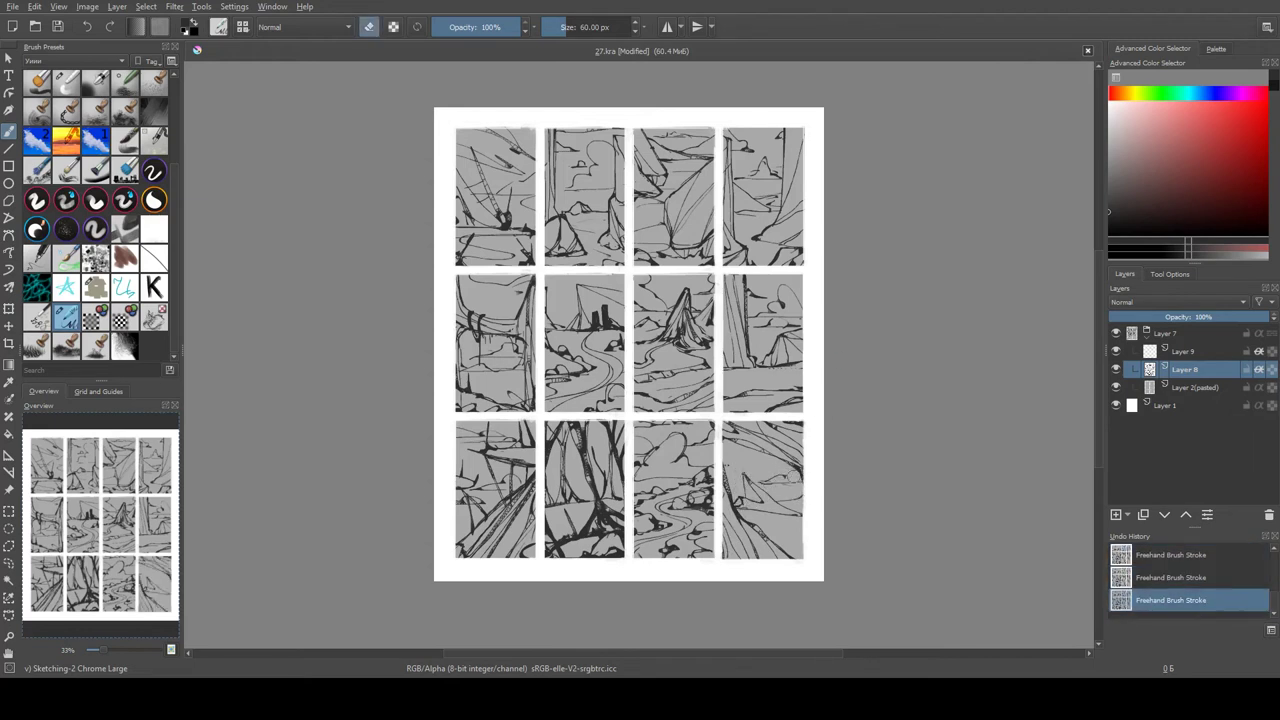
{"action": "left_click_drag", "start_coordinate": [770, 481], "coordinate": [742, 479]}
{"action": "key", "text": "e"}
{"action": "left_click_drag", "start_coordinate": [752, 450], "coordinate": [720, 460]}
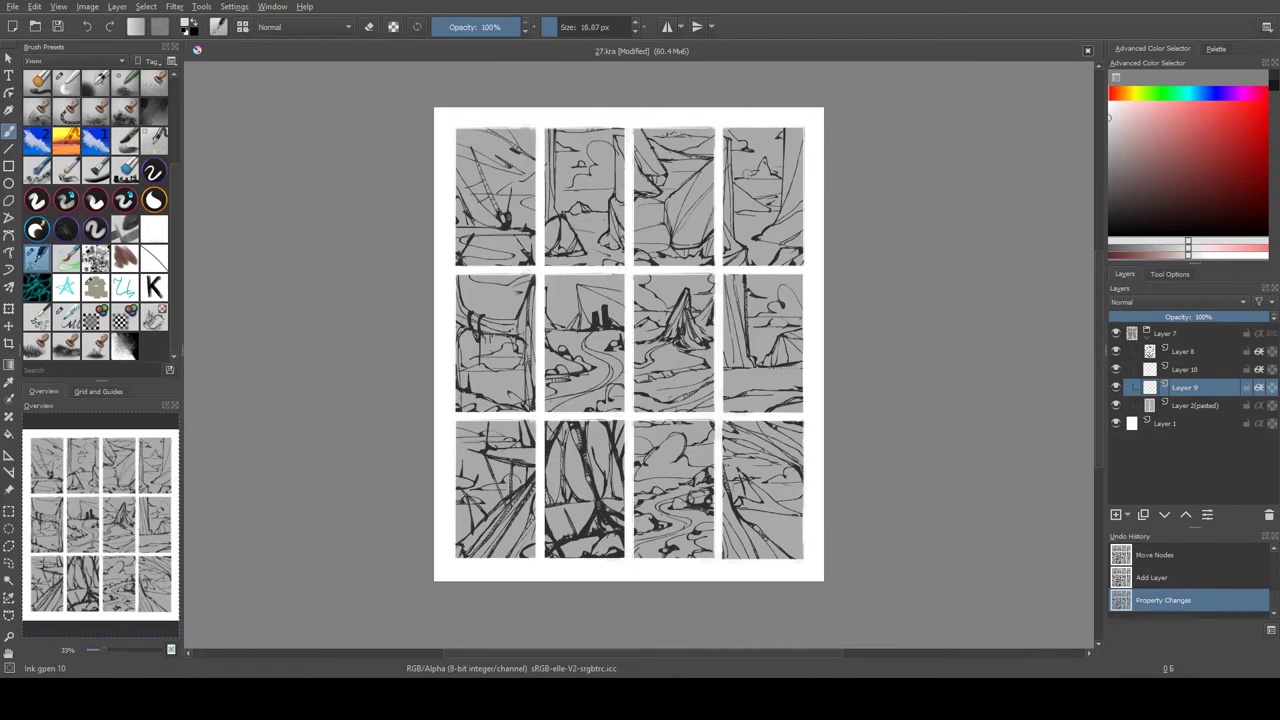
{"action": "key", "text": "e"}
{"action": "mouse_move", "coordinate": [730, 140]}
{"action": "left_mouse_down"}
{"action": "mouse_move", "coordinate": [750, 195]}
{"action": "mouse_move", "coordinate": [787, 127]}
{"action": "mouse_move", "coordinate": [600, 140]}
{"action": "mouse_move", "coordinate": [588, 202]}
{"action": "mouse_move", "coordinate": [560, 135]}
{"action": "mouse_move", "coordinate": [600, 192]}
{"action": "left_mouse_up"}
Erase-lighten the skies of the top panels and the tops of the middle-row thumbnails.
{"action": "mouse_move", "coordinate": [480, 190]}
{"action": "left_mouse_down"}
{"action": "mouse_move", "coordinate": [529, 135]}
{"action": "mouse_move", "coordinate": [527, 208]}
{"action": "left_mouse_up"}
{"action": "key", "text": "e"}
{"action": "key", "text": "e"}
{"action": "mouse_move", "coordinate": [460, 276]}
{"action": "left_mouse_down"}
{"action": "mouse_move", "coordinate": [482, 314]}
{"action": "mouse_move", "coordinate": [534, 272]}
{"action": "left_mouse_up"}
{"action": "mouse_move", "coordinate": [460, 332]}
{"action": "left_mouse_down"}
{"action": "mouse_move", "coordinate": [524, 356]}
{"action": "mouse_move", "coordinate": [504, 364]}
{"action": "mouse_move", "coordinate": [516, 372]}
{"action": "left_mouse_up"}
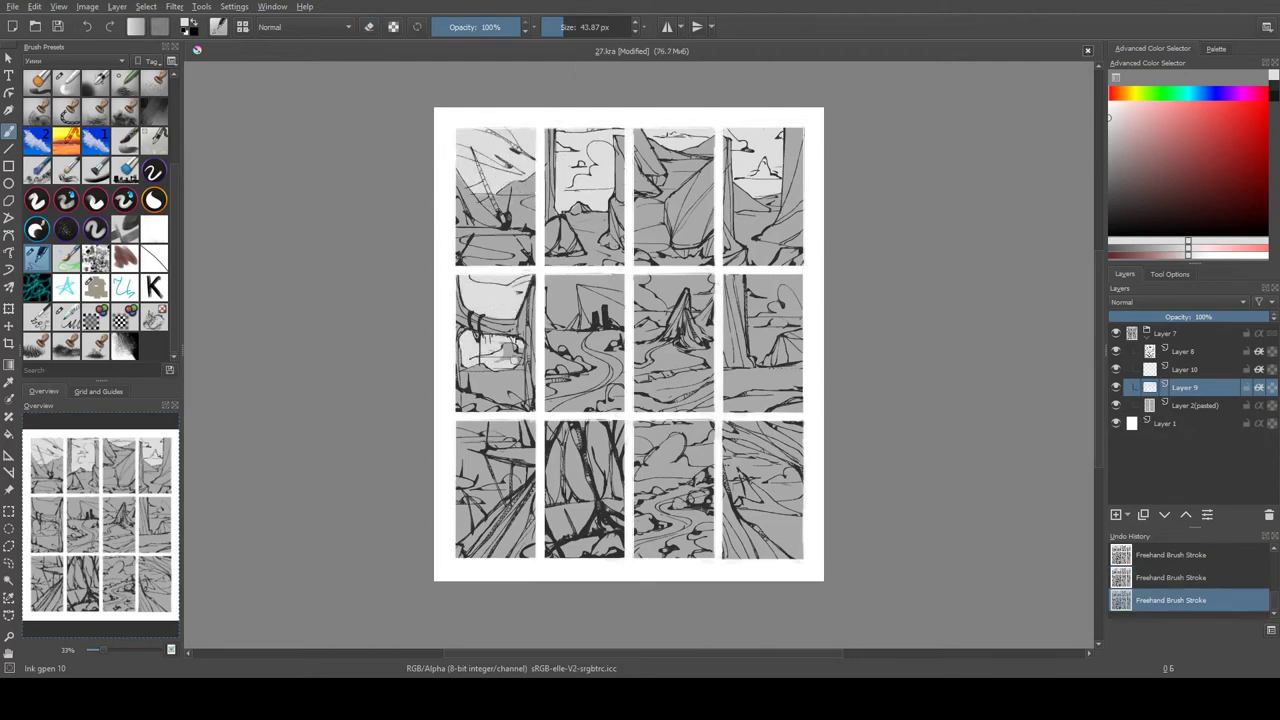
{"action": "left_click_drag", "start_coordinate": [565, 280], "coordinate": [624, 284]}
{"action": "left_click_drag", "start_coordinate": [575, 288], "coordinate": [566, 322]}
{"action": "key", "text": "e"}
{"action": "mouse_move", "coordinate": [712, 286]}
{"action": "left_mouse_down"}
{"action": "mouse_move", "coordinate": [652, 304]}
{"action": "mouse_move", "coordinate": [656, 330]}
{"action": "mouse_move", "coordinate": [640, 316]}
{"action": "left_mouse_up"}
{"action": "mouse_move", "coordinate": [754, 276]}
{"action": "left_mouse_down"}
{"action": "mouse_move", "coordinate": [750, 332]}
{"action": "mouse_move", "coordinate": [760, 290]}
{"action": "mouse_move", "coordinate": [800, 330]}
{"action": "left_mouse_up"}
{"action": "mouse_move", "coordinate": [724, 440]}
{"action": "left_mouse_down"}
{"action": "mouse_move", "coordinate": [766, 460]}
{"action": "mouse_move", "coordinate": [800, 500]}
{"action": "mouse_move", "coordinate": [750, 452]}
{"action": "mouse_move", "coordinate": [726, 494]}
{"action": "left_mouse_up"}
Lighten the upper areas of the bottom-row thumbnails, then move to Layer 10 for dark values.
{"action": "mouse_move", "coordinate": [722, 448]}
{"action": "left_mouse_down"}
{"action": "mouse_move", "coordinate": [700, 478]}
{"action": "mouse_move", "coordinate": [640, 490]}
{"action": "left_mouse_up"}
{"action": "mouse_move", "coordinate": [690, 420]}
{"action": "left_mouse_down"}
{"action": "mouse_move", "coordinate": [640, 484]}
{"action": "mouse_move", "coordinate": [694, 432]}
{"action": "mouse_move", "coordinate": [566, 490]}
{"action": "left_mouse_up"}
{"action": "mouse_move", "coordinate": [564, 422]}
{"action": "left_mouse_down"}
{"action": "mouse_move", "coordinate": [548, 482]}
{"action": "mouse_move", "coordinate": [570, 498]}
{"action": "left_mouse_up"}
{"action": "mouse_move", "coordinate": [594, 462]}
{"action": "left_mouse_down"}
{"action": "mouse_move", "coordinate": [548, 504]}
{"action": "mouse_move", "coordinate": [612, 498]}
{"action": "left_mouse_up"}
{"action": "key", "text": "e"}
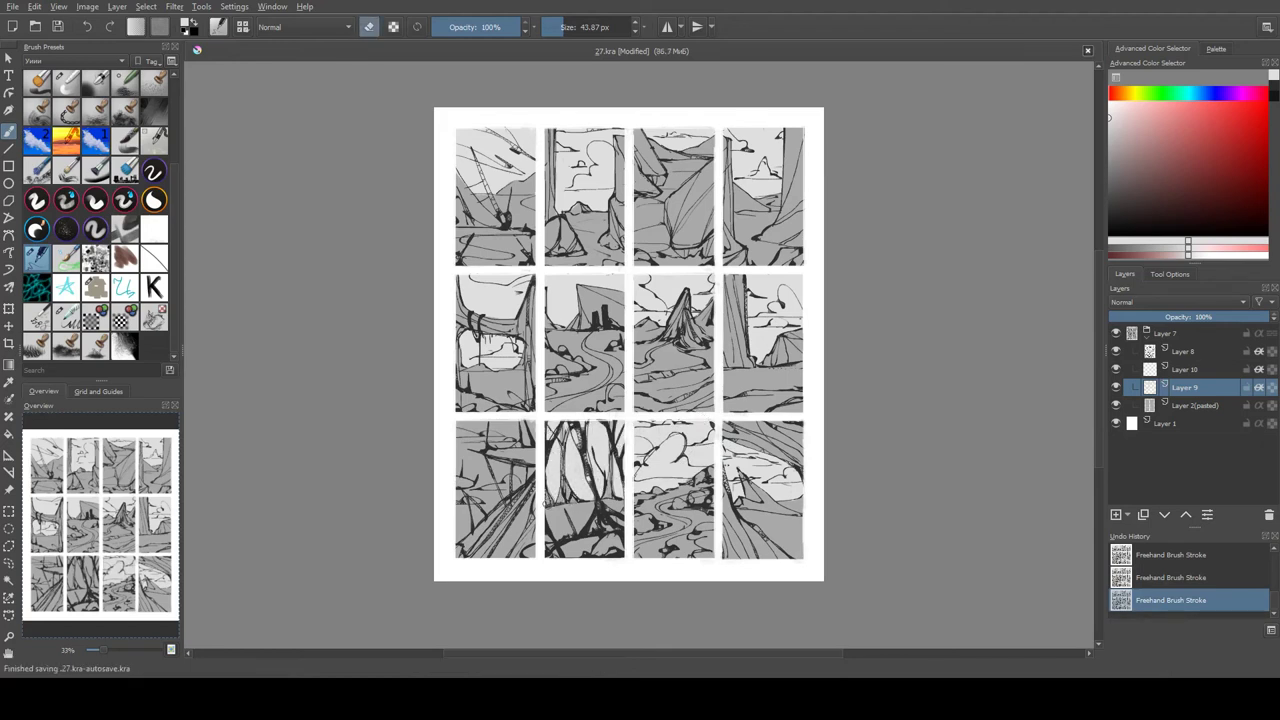
{"action": "key", "text": "ctrl+z"}
{"action": "left_click_drag", "start_coordinate": [534, 468], "coordinate": [464, 528]}
{"action": "left_click_drag", "start_coordinate": [512, 444], "coordinate": [460, 540]}
{"action": "mouse_move", "coordinate": [528, 422]}
{"action": "left_mouse_down"}
{"action": "mouse_move", "coordinate": [468, 450]}
{"action": "mouse_move", "coordinate": [456, 434]}
{"action": "left_mouse_up"}
{"action": "key", "text": "Page_Up"}
{"action": "left_click_drag", "start_coordinate": [658, 402], "coordinate": [670, 412]}
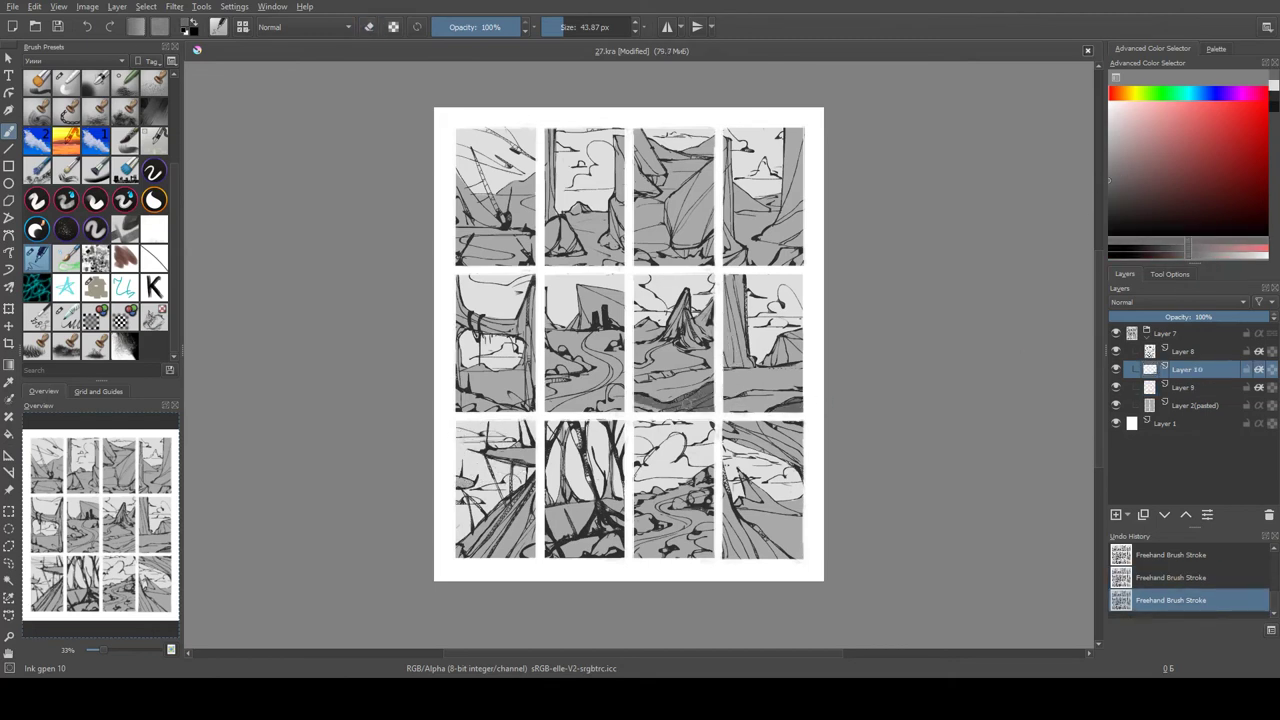
Paint dark value shapes in the middle-right and bottom-right thumbnails, cleaning edges with the eraser.
{"action": "key", "text": "e"}
{"action": "key", "text": "e"}
{"action": "left_click_drag", "start_coordinate": [800, 340], "coordinate": [776, 368]}
{"action": "key", "text": "e"}
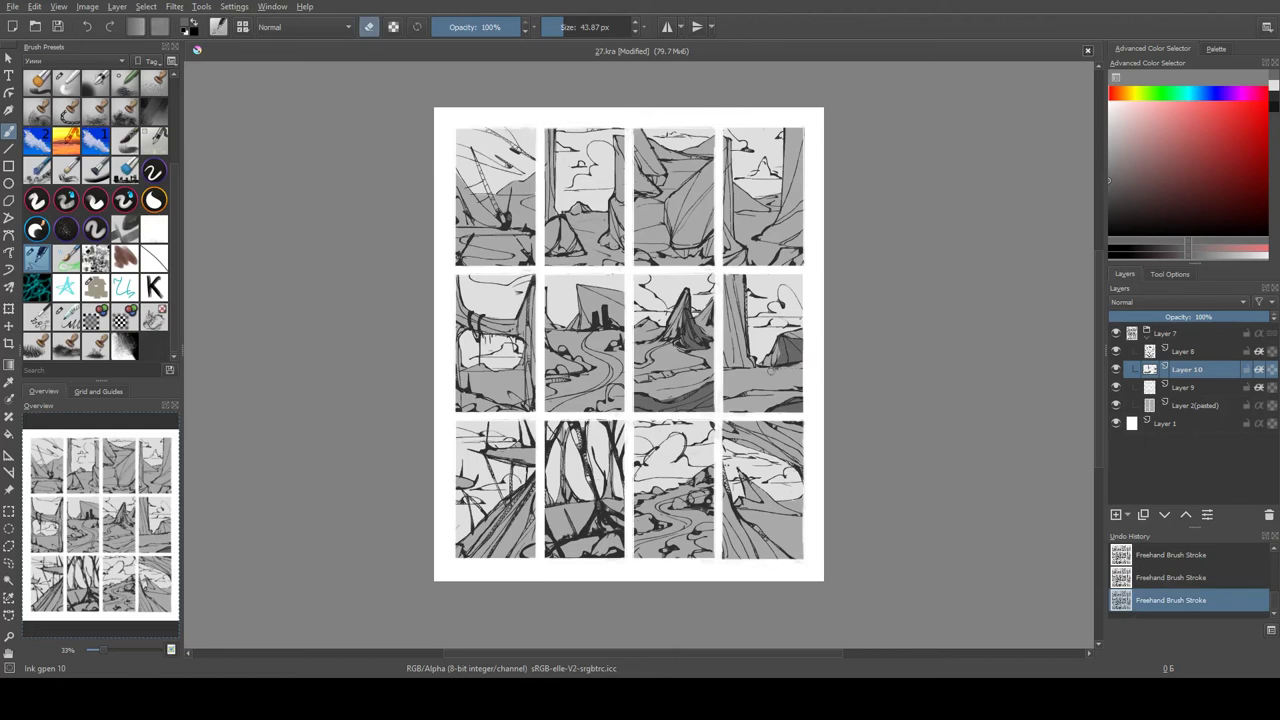
{"action": "left_click_drag", "start_coordinate": [737, 280], "coordinate": [737, 366]}
{"action": "key", "text": "e"}
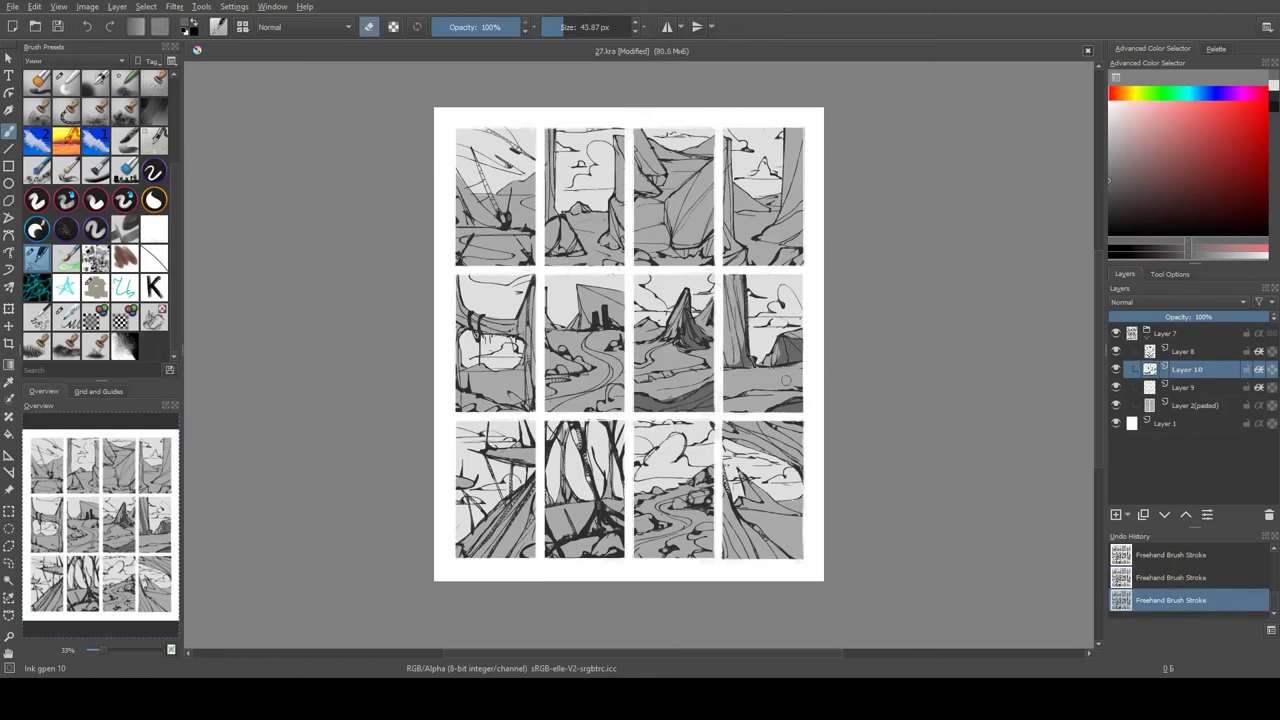
{"action": "left_click_drag", "start_coordinate": [724, 424], "coordinate": [800, 464]}
{"action": "key", "text": "e"}
{"action": "key", "text": "e"}
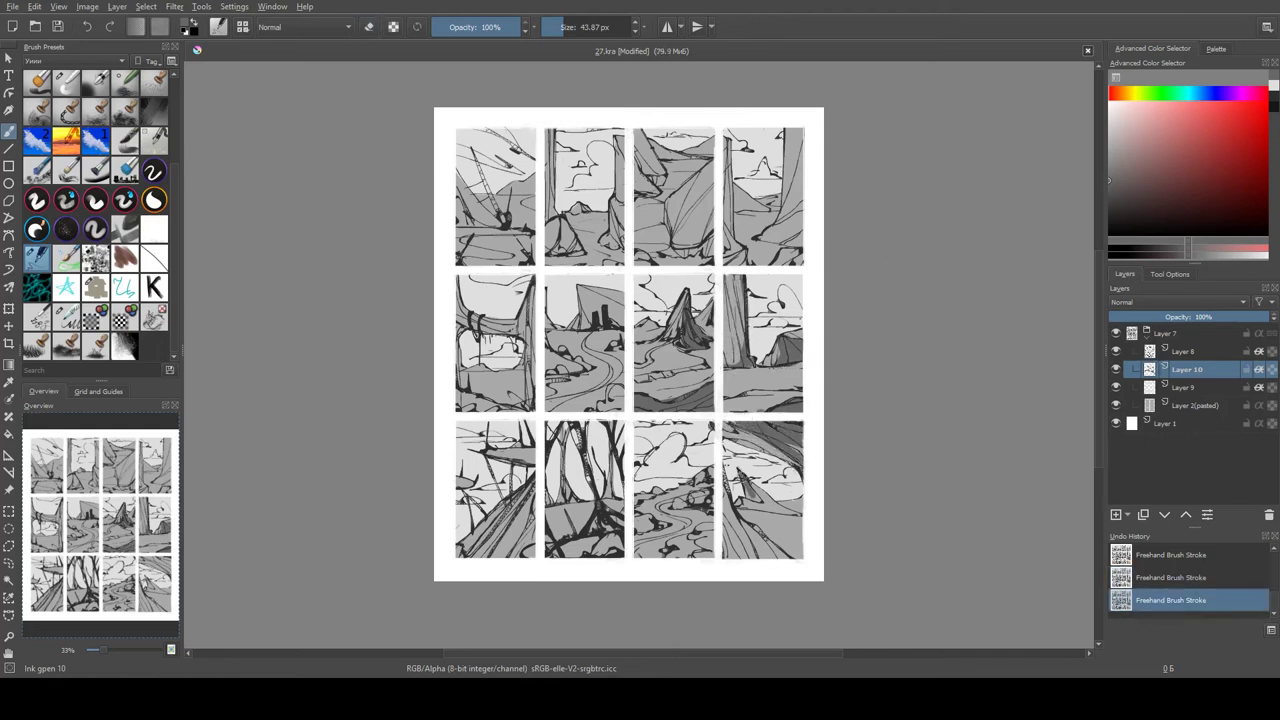
{"action": "key", "text": "e"}
{"action": "mouse_move", "coordinate": [738, 503]}
{"action": "left_mouse_down"}
{"action": "mouse_move", "coordinate": [794, 506]}
{"action": "mouse_move", "coordinate": [730, 562]}
{"action": "mouse_move", "coordinate": [786, 556]}
{"action": "left_mouse_up"}
Add dark strokes to the third, second and first bottom-row panels and the second middle panel.
{"action": "key", "text": "e"}
{"action": "key", "text": "e"}
{"action": "left_click_drag", "start_coordinate": [780, 498], "coordinate": [802, 512]}
{"action": "key", "text": "e"}
{"action": "key", "text": "e"}
{"action": "left_click_drag", "start_coordinate": [700, 508], "coordinate": [706, 470]}
{"action": "key", "text": "e"}
{"action": "left_click_drag", "start_coordinate": [674, 494], "coordinate": [688, 508]}
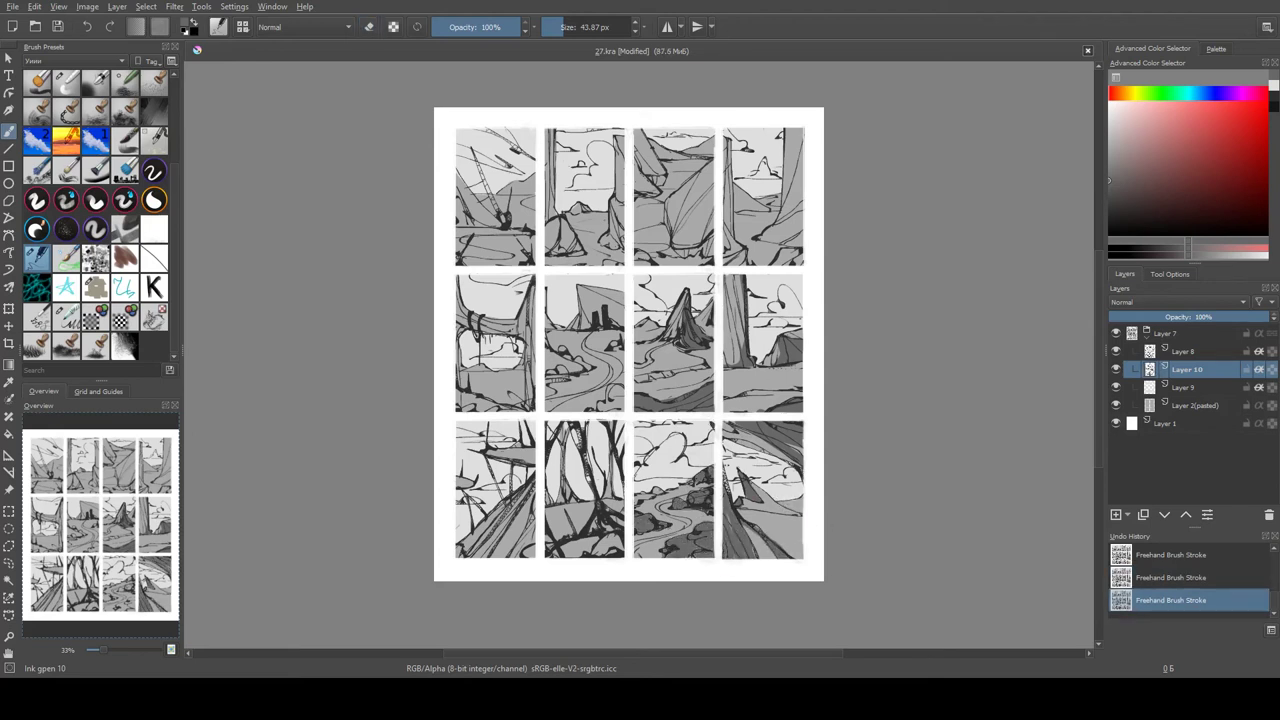
{"action": "left_click_drag", "start_coordinate": [594, 534], "coordinate": [622, 554]}
{"action": "left_click_drag", "start_coordinate": [540, 540], "coordinate": [560, 556]}
{"action": "mouse_move", "coordinate": [610, 420]}
{"action": "left_mouse_down"}
{"action": "mouse_move", "coordinate": [598, 504]}
{"action": "mouse_move", "coordinate": [520, 562]}
{"action": "mouse_move", "coordinate": [458, 558]}
{"action": "mouse_move", "coordinate": [520, 490]}
{"action": "left_mouse_up"}
{"action": "key", "text": "e"}
{"action": "key", "text": "e"}
{"action": "left_click_drag", "start_coordinate": [622, 394], "coordinate": [588, 416]}
{"action": "left_click_drag", "start_coordinate": [590, 356], "coordinate": [564, 370]}
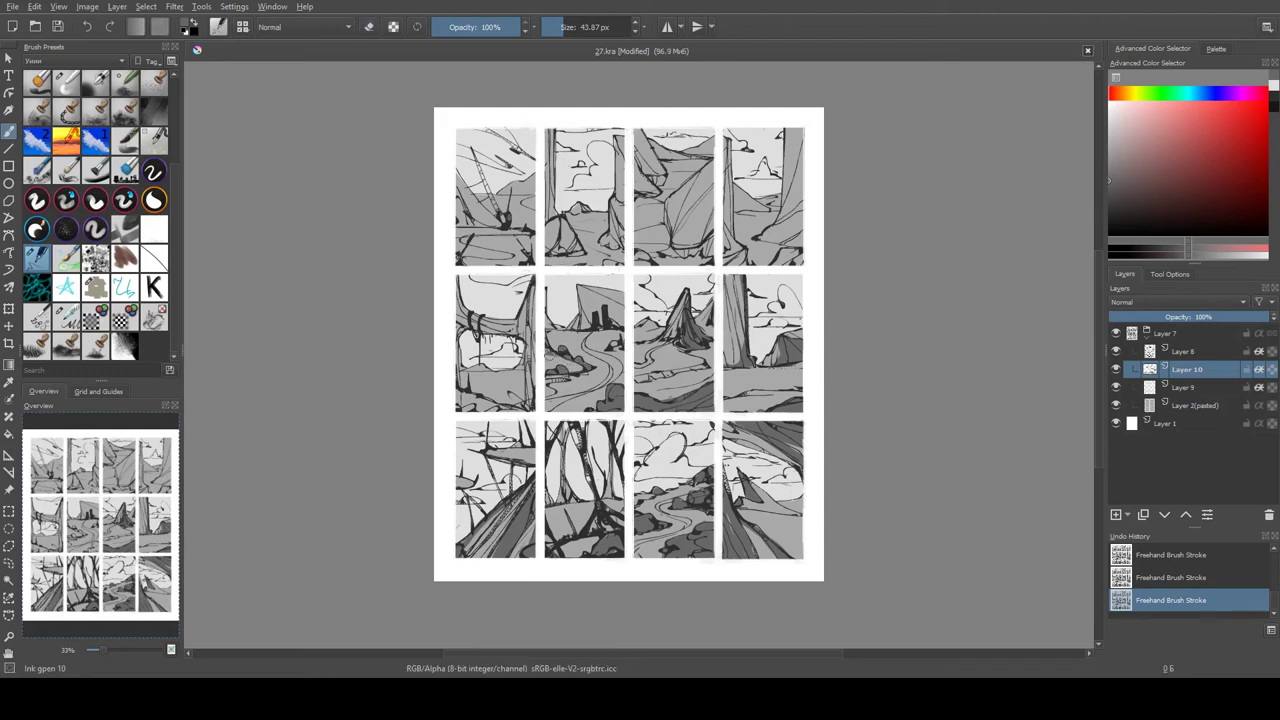
{"action": "key", "text": "e"}
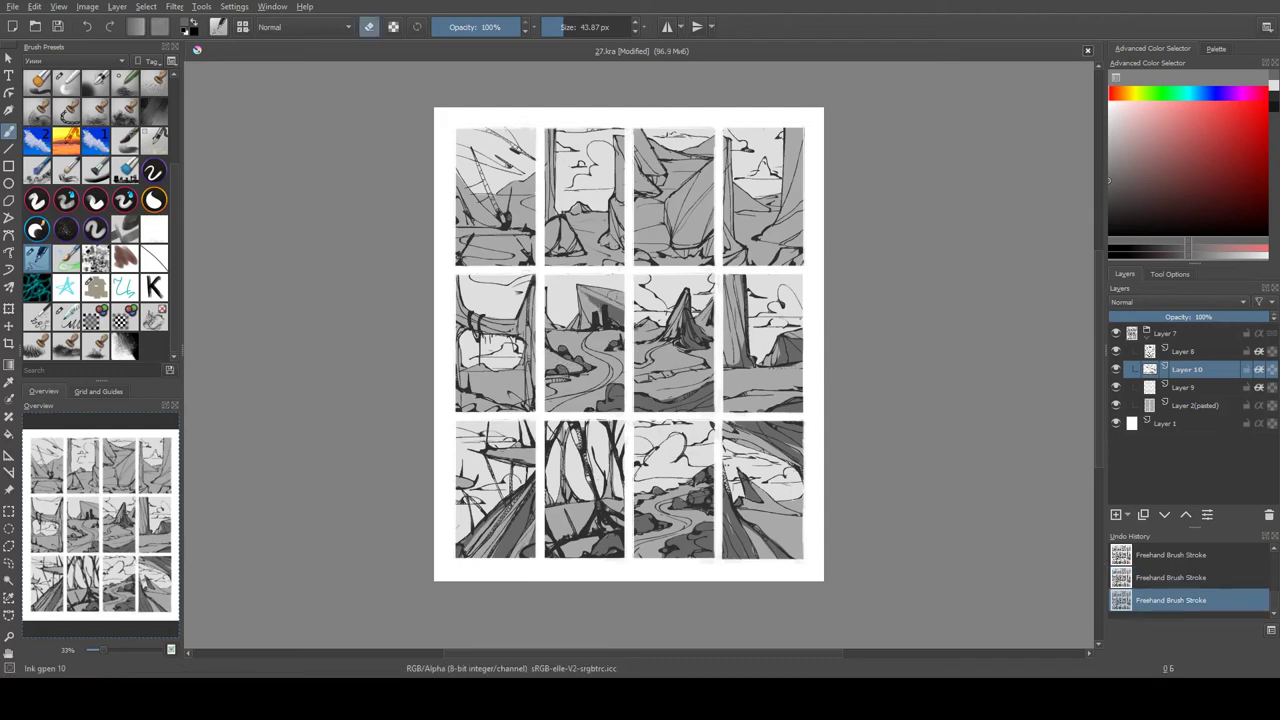
{"action": "key", "text": "e"}
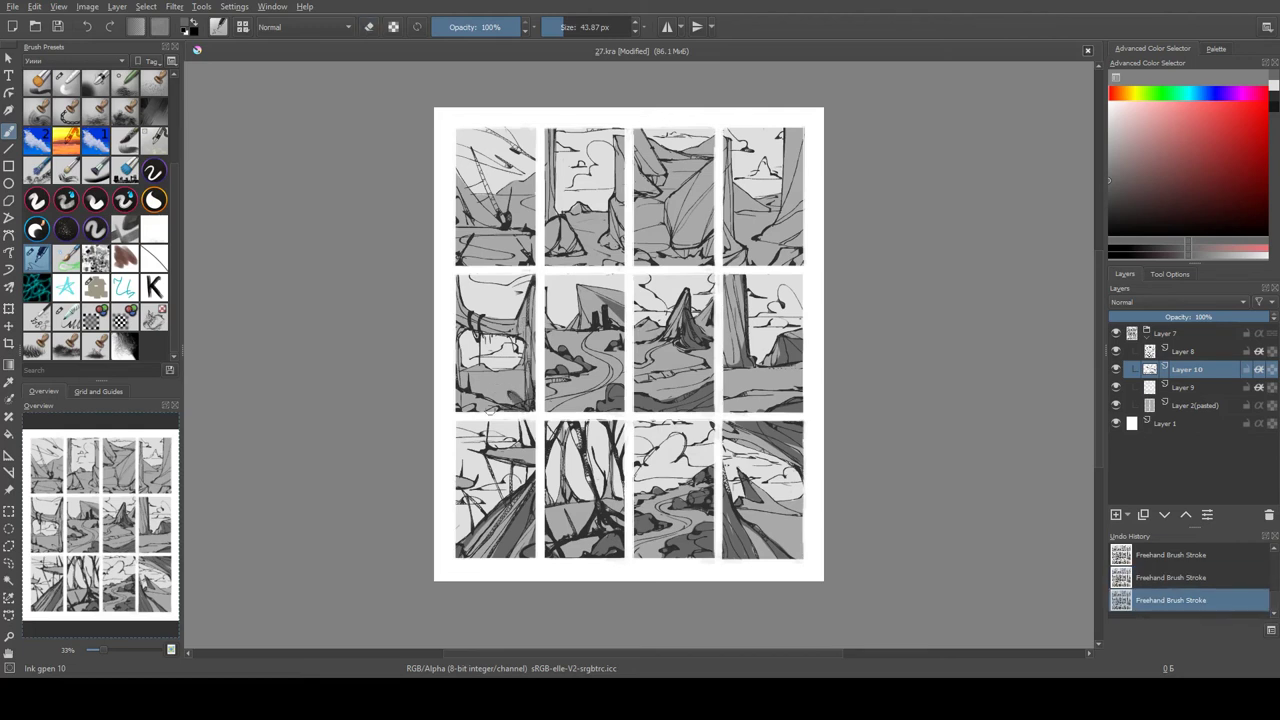
Paint a dark edge in the first middle-row panel and shade the top-right panel's ground.
{"action": "left_click_drag", "start_coordinate": [531, 286], "coordinate": [531, 382]}
{"action": "key", "text": "e"}
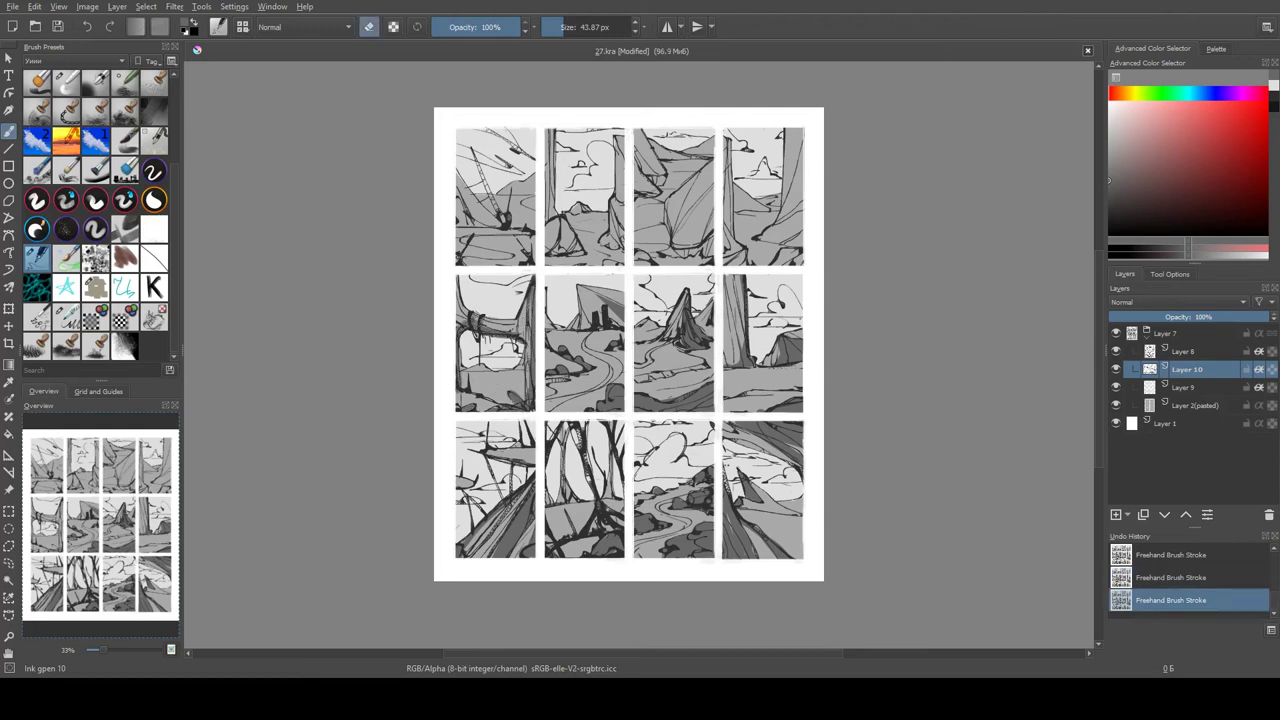
{"action": "key", "text": "e"}
{"action": "left_click_drag", "start_coordinate": [800, 246], "coordinate": [774, 264]}
{"action": "left_click_drag", "start_coordinate": [726, 212], "coordinate": [740, 270]}
{"action": "left_click_drag", "start_coordinate": [725, 134], "coordinate": [727, 224]}
{"action": "left_click_drag", "start_coordinate": [800, 204], "coordinate": [774, 226]}
{"action": "key", "text": "e"}
Shade the third, second and first top-row panels, erasing where the dark values overshoot.
{"action": "left_click_drag", "start_coordinate": [640, 262], "coordinate": [680, 252]}
{"action": "key", "text": "e"}
{"action": "key", "text": "e"}
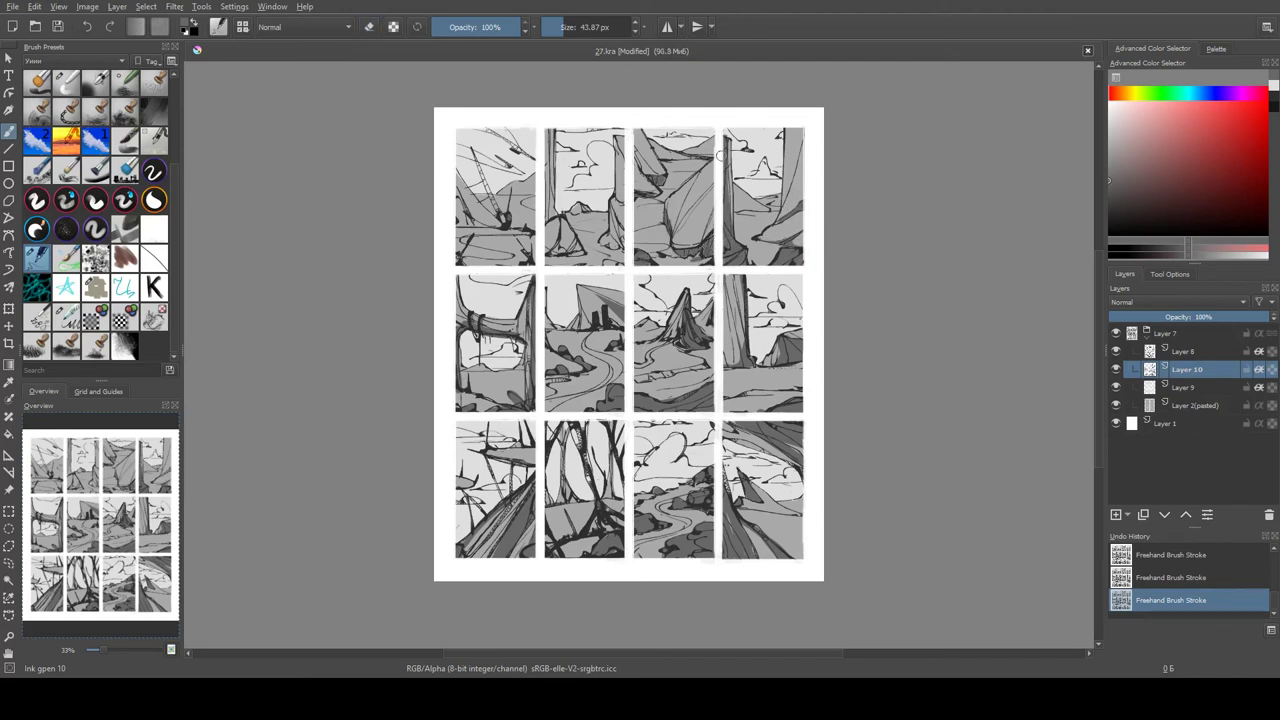
{"action": "left_click_drag", "start_coordinate": [600, 262], "coordinate": [624, 260]}
{"action": "left_click_drag", "start_coordinate": [620, 206], "coordinate": [612, 248]}
{"action": "key", "text": "e"}
{"action": "key", "text": "e"}
{"action": "key", "text": "e"}
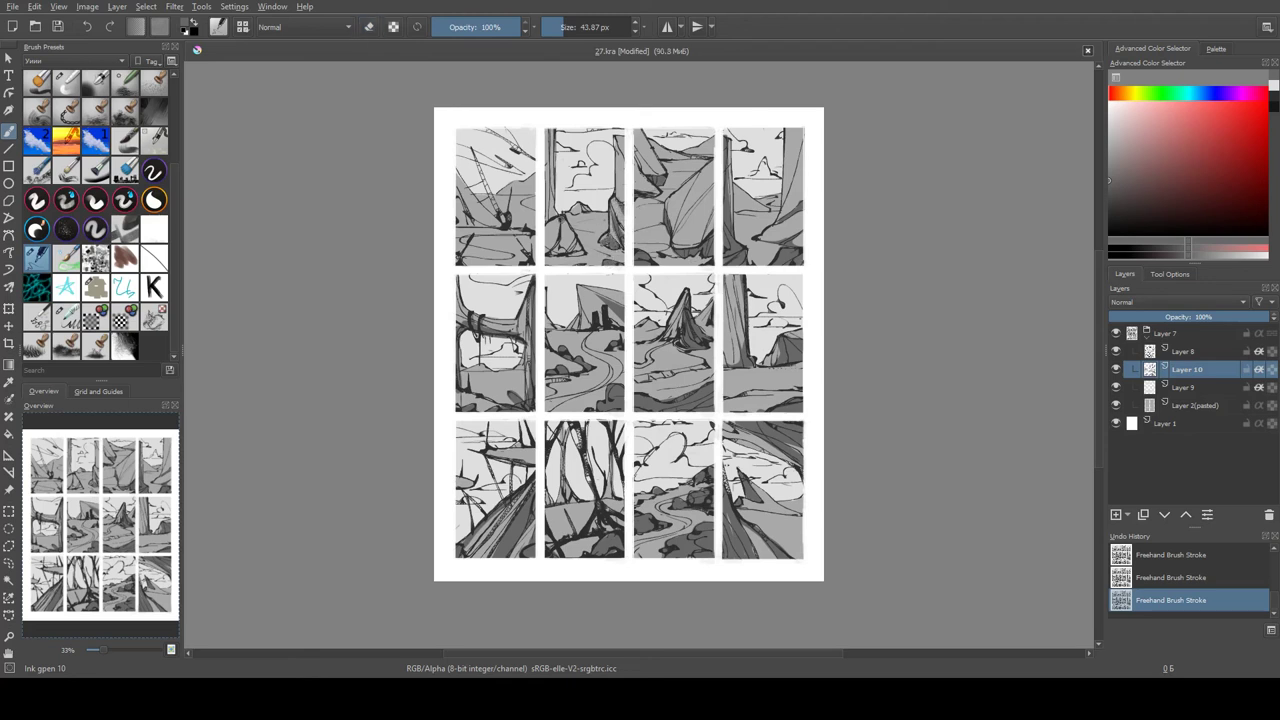
{"action": "key", "text": "e"}
{"action": "key", "text": "e"}
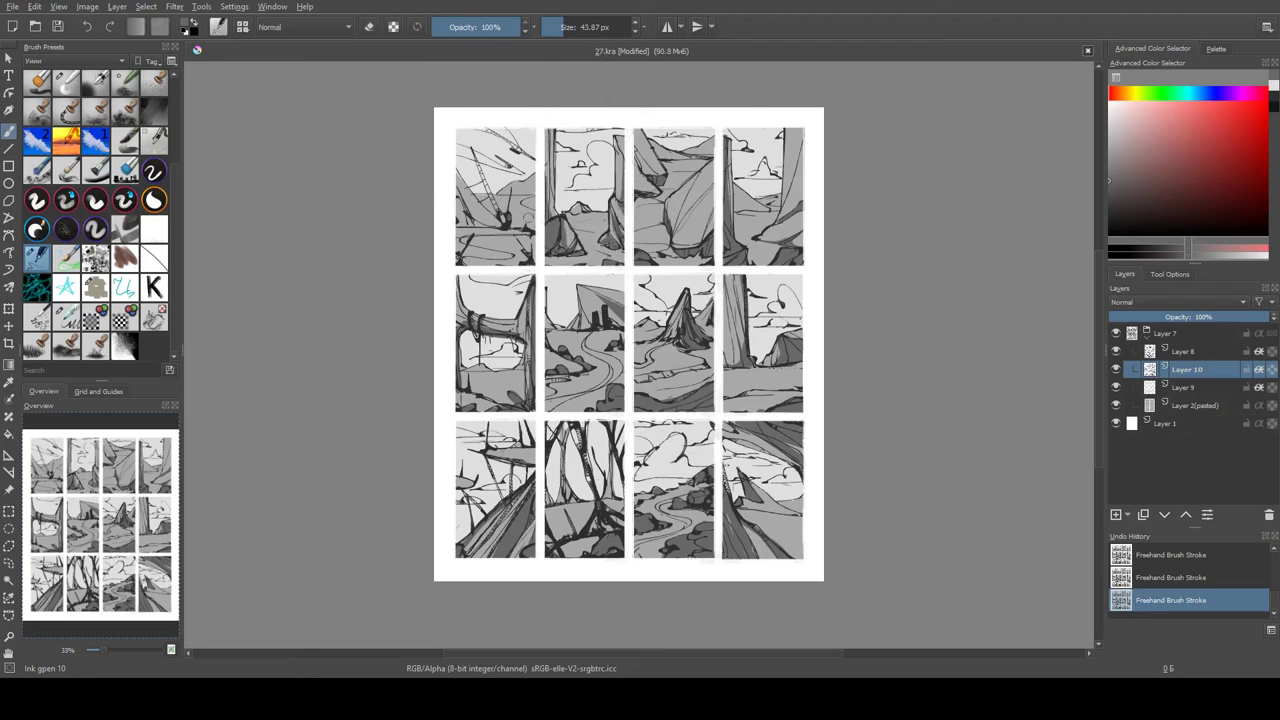
{"action": "left_click_drag", "start_coordinate": [460, 240], "coordinate": [530, 244]}
{"action": "key", "text": "e"}
{"action": "key", "text": "e"}
{"action": "left_click_drag", "start_coordinate": [470, 190], "coordinate": [498, 230]}
{"action": "key", "text": "e"}
{"action": "key", "text": "e"}
{"action": "key", "text": "e"}
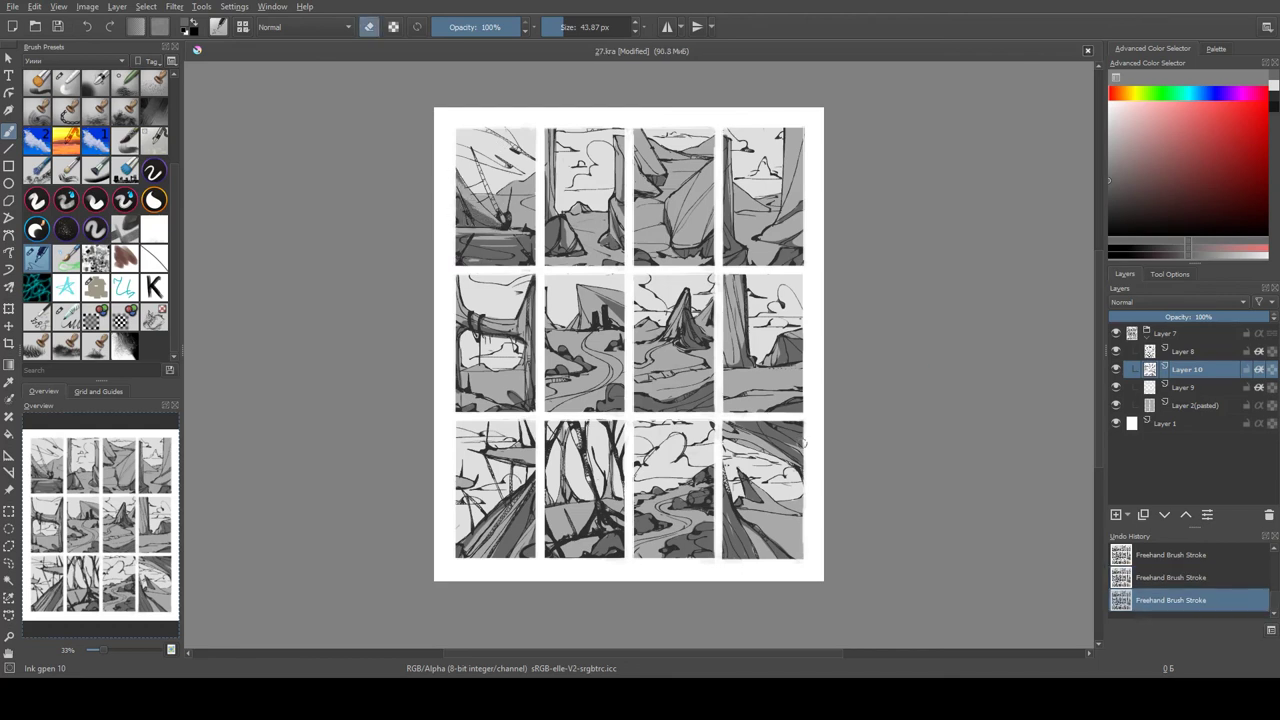
Duplicate Layer 8, add a new layer, and airbrush soft light at full opacity over the thumbnails.
{"action": "left_click", "coordinate": [1150, 352]}
{"action": "key", "text": "e"}
{"action": "key", "text": "slash"}
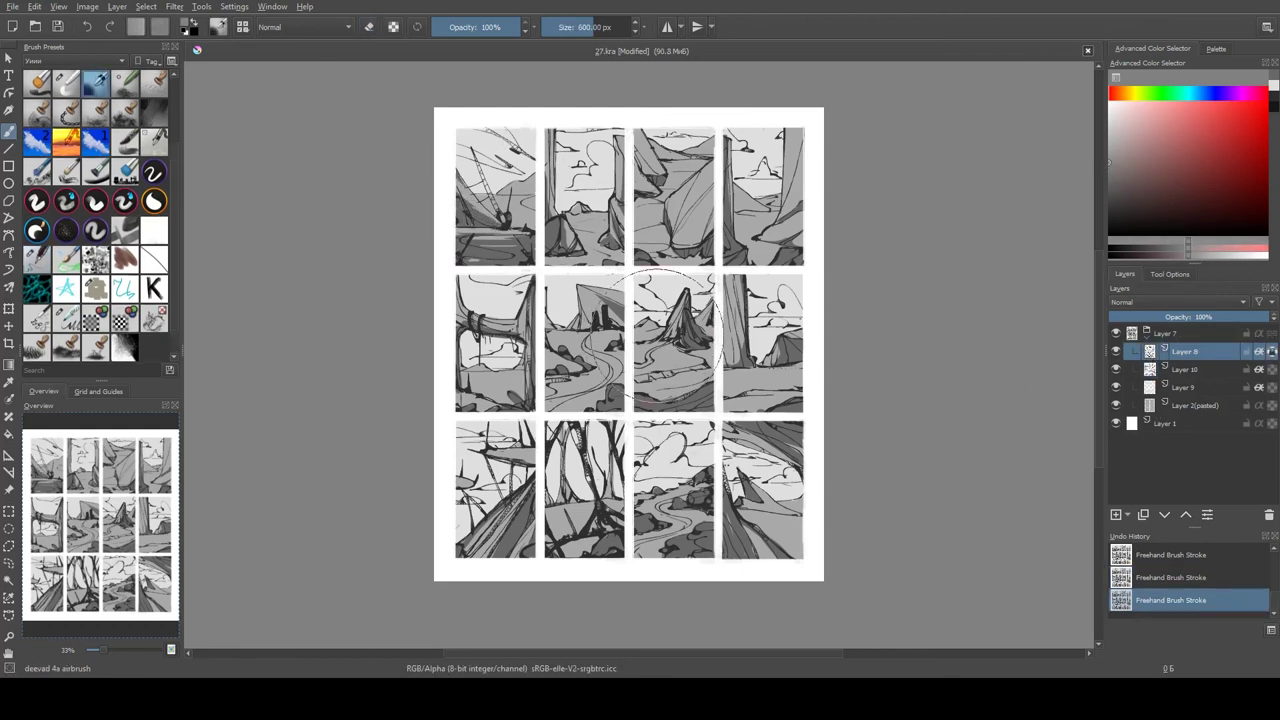
{"action": "key", "text": "ctrl+j"}
{"action": "key", "text": "Insert"}
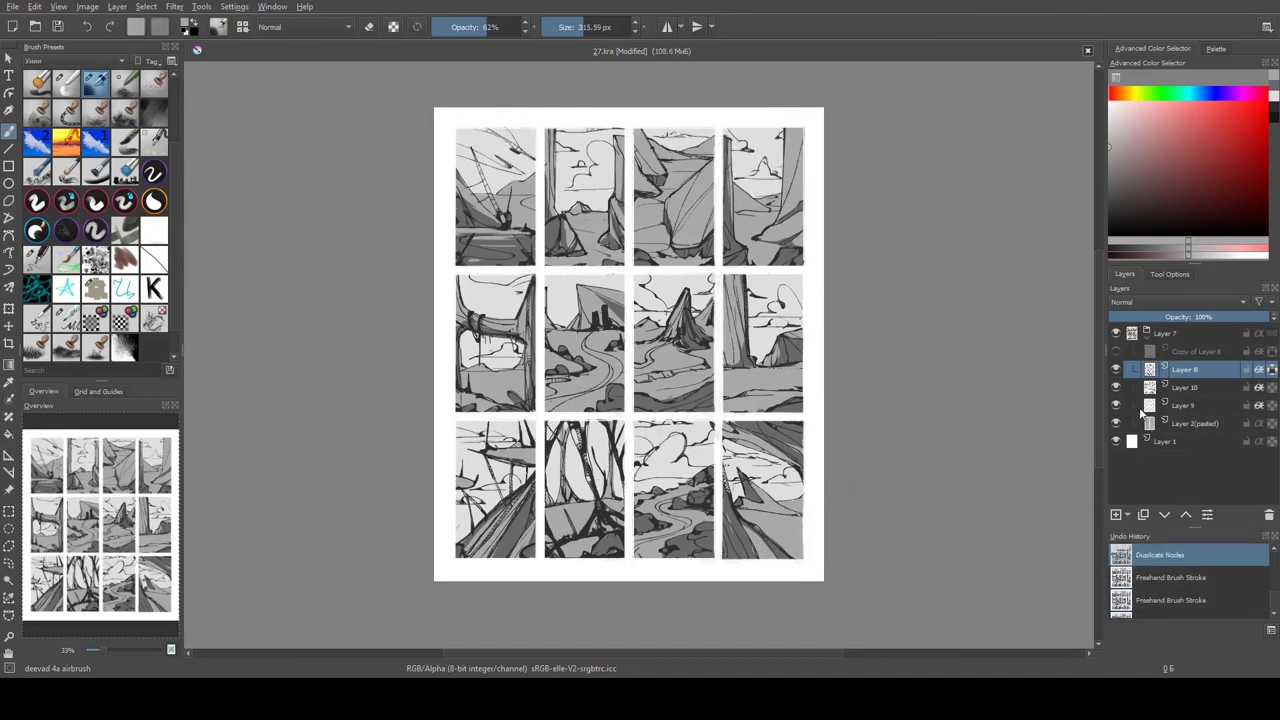
{"action": "key", "text": "o"}
{"action": "mouse_move", "coordinate": [760, 165]}
{"action": "left_mouse_down"}
{"action": "mouse_move", "coordinate": [590, 190]}
{"action": "mouse_move", "coordinate": [480, 150]}
{"action": "mouse_move", "coordinate": [495, 230]}
{"action": "mouse_move", "coordinate": [490, 385]}
{"action": "left_mouse_up"}
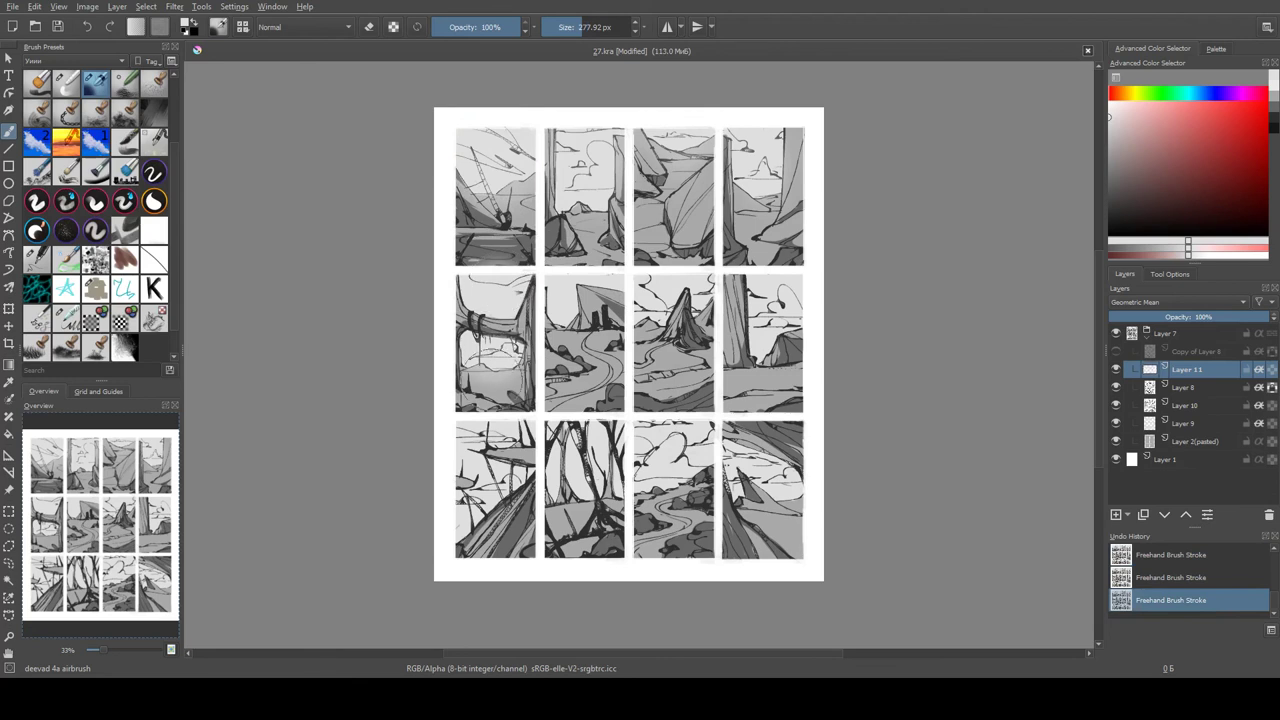
{"action": "left_click_drag", "start_coordinate": [690, 300], "coordinate": [630, 320]}
{"action": "left_click_drag", "start_coordinate": [780, 290], "coordinate": [750, 340]}
{"action": "mouse_move", "coordinate": [780, 450]}
{"action": "left_mouse_down"}
{"action": "mouse_move", "coordinate": [740, 510]}
{"action": "mouse_move", "coordinate": [650, 440]}
{"action": "mouse_move", "coordinate": [575, 480]}
{"action": "left_mouse_up"}
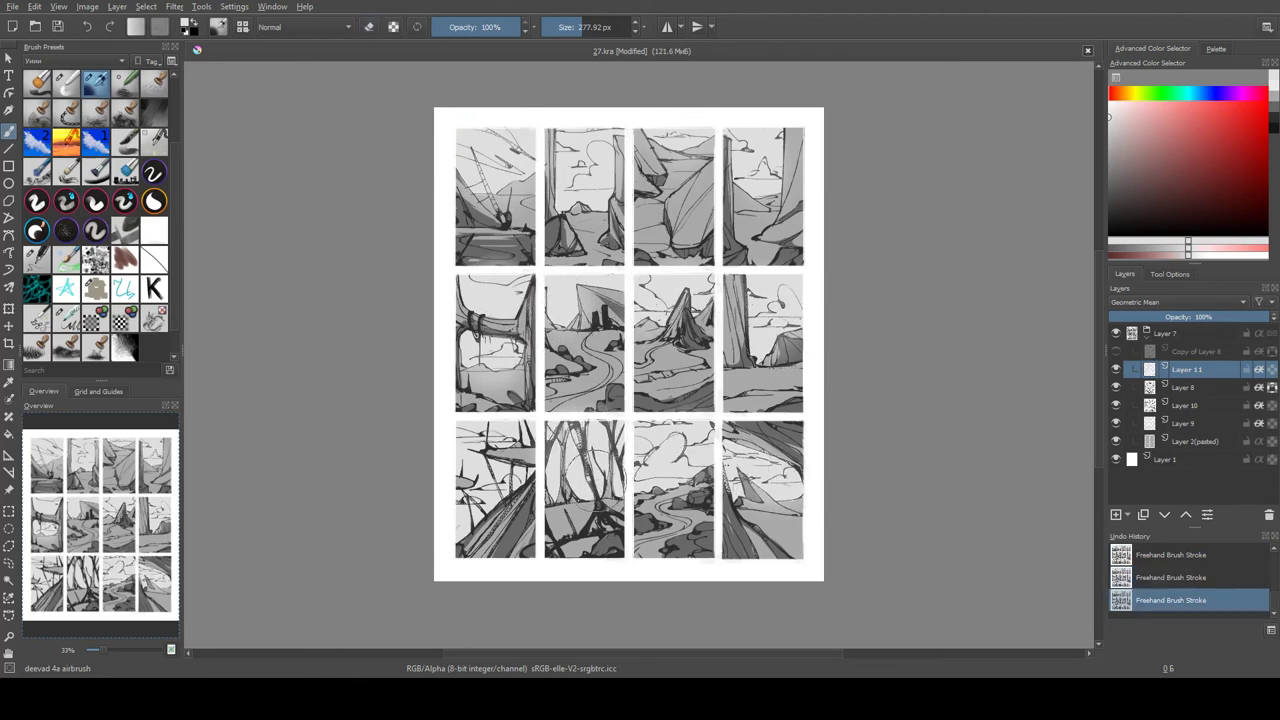
Duplicate Layer 11 and erase excess airbrush tone from the middle and lower panels.
{"action": "key", "text": "ctrl+j"}
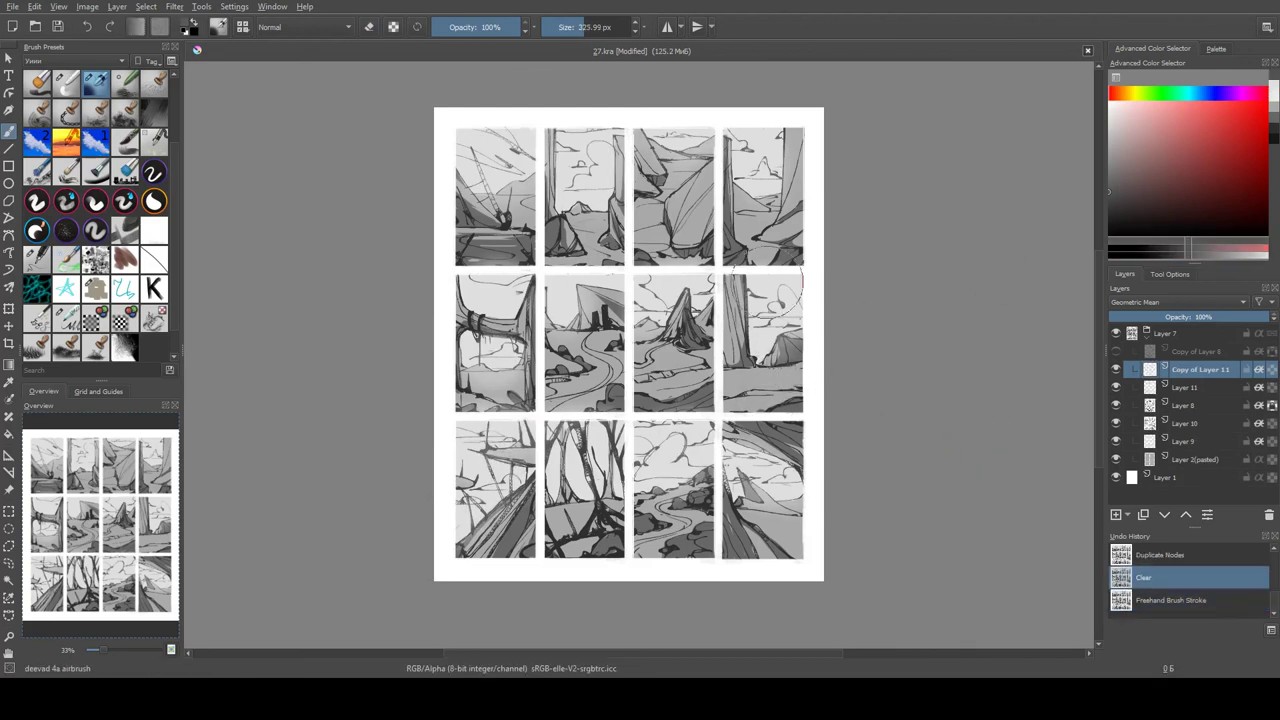
{"action": "key", "text": "e"}
{"action": "left_click_drag", "start_coordinate": [669, 389], "coordinate": [655, 460]}
{"action": "mouse_move", "coordinate": [710, 540]}
{"action": "left_mouse_down"}
{"action": "mouse_move", "coordinate": [643, 557]}
{"action": "mouse_move", "coordinate": [585, 515]}
{"action": "left_mouse_up"}
{"action": "key", "text": "e"}
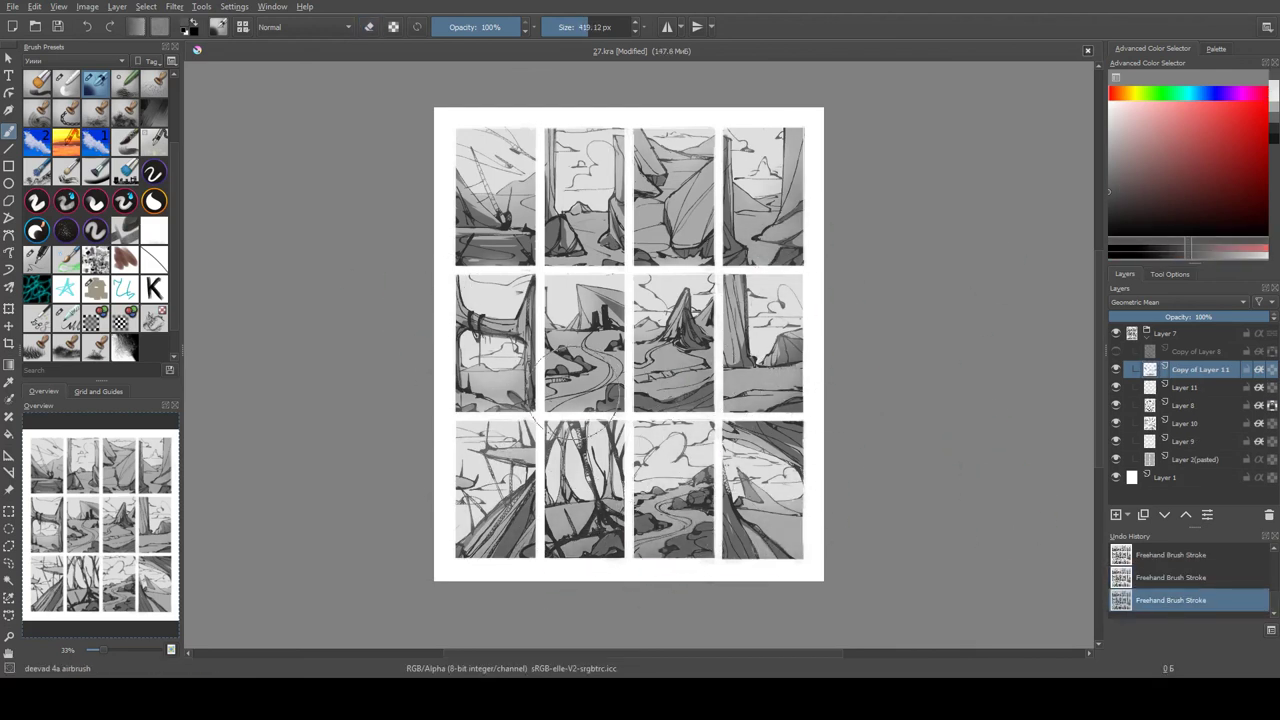
{"action": "left_click_drag", "start_coordinate": [676, 245], "coordinate": [680, 160]}
{"action": "key", "text": "e"}
{"action": "left_click", "coordinate": [95, 288]}
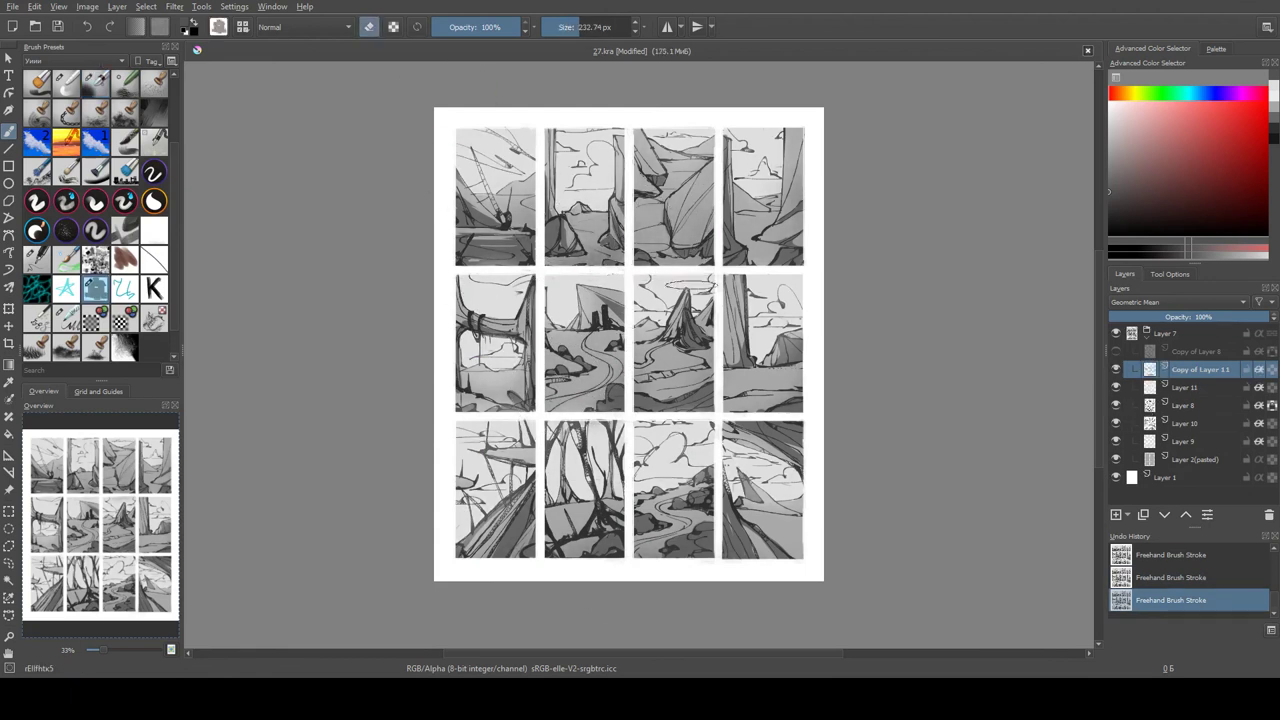
On Layer 11, undo the stray stroke, pick a darker grey, and return to the large airbrush.
{"action": "key", "text": "Page_Down"}
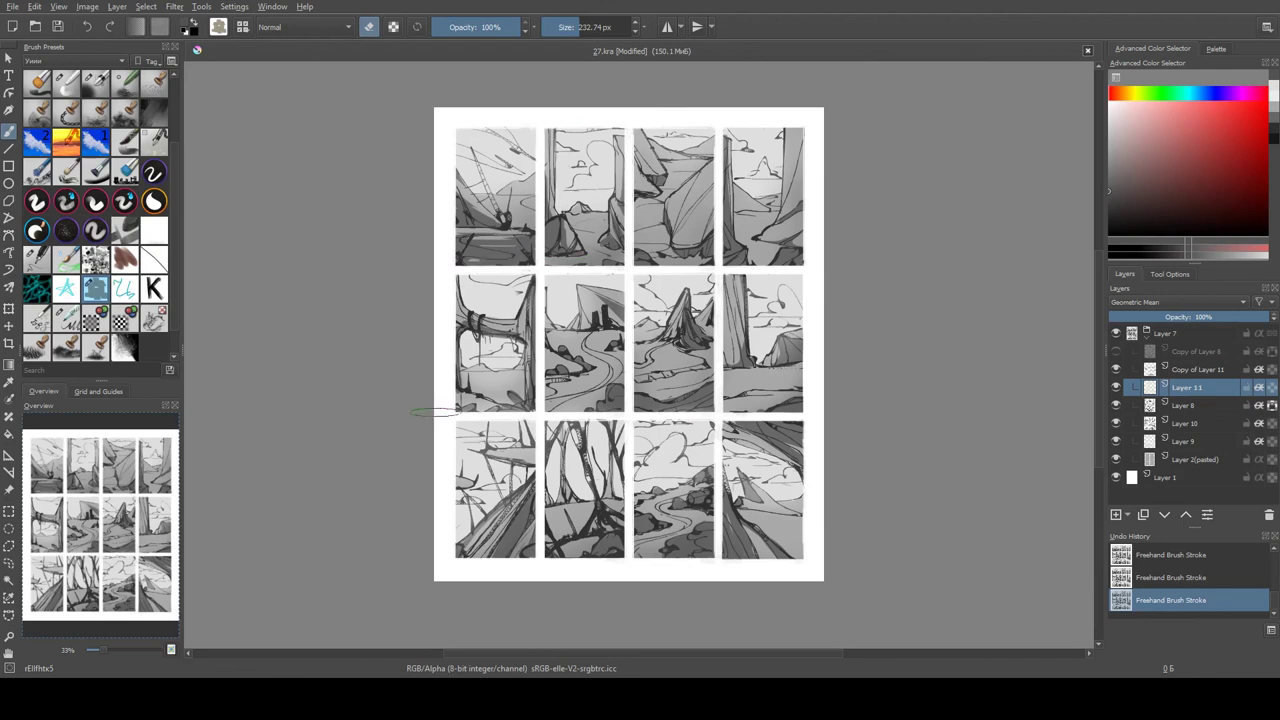
{"action": "key", "text": "ctrl+z"}
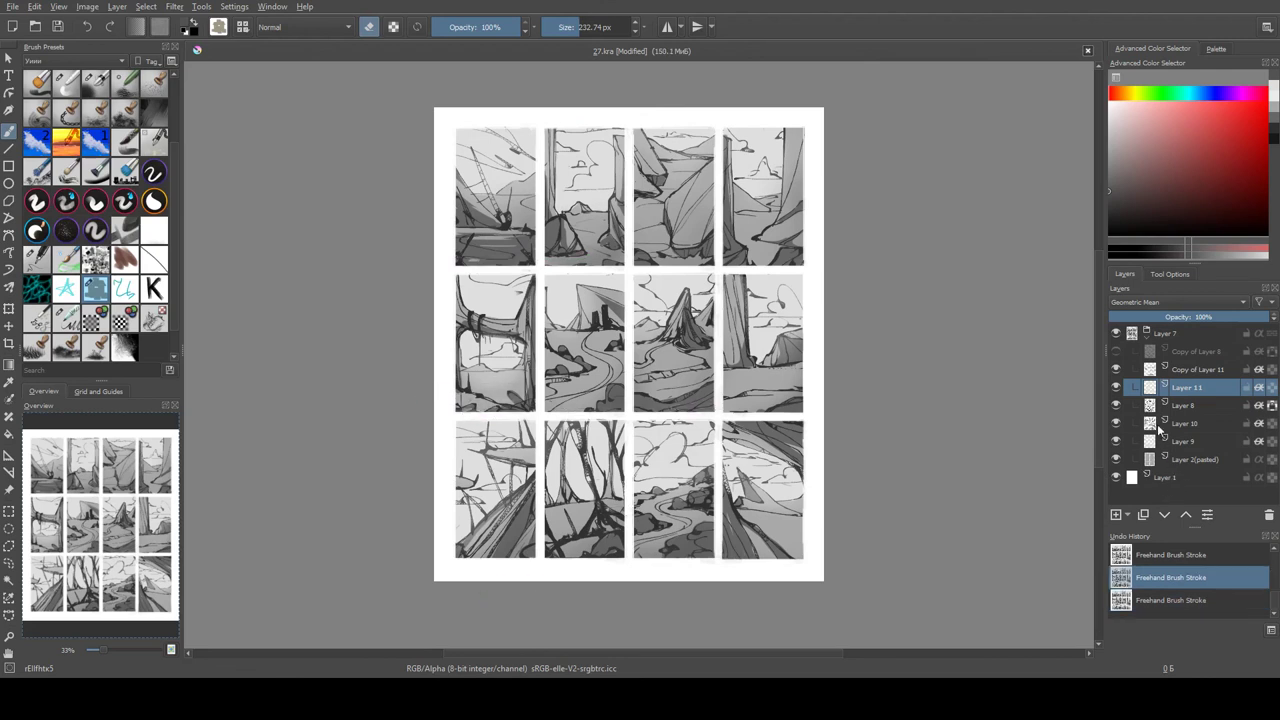
{"action": "key", "text": "e"}
{"action": "left_click", "coordinate": [675, 347], "text": "ctrl"}
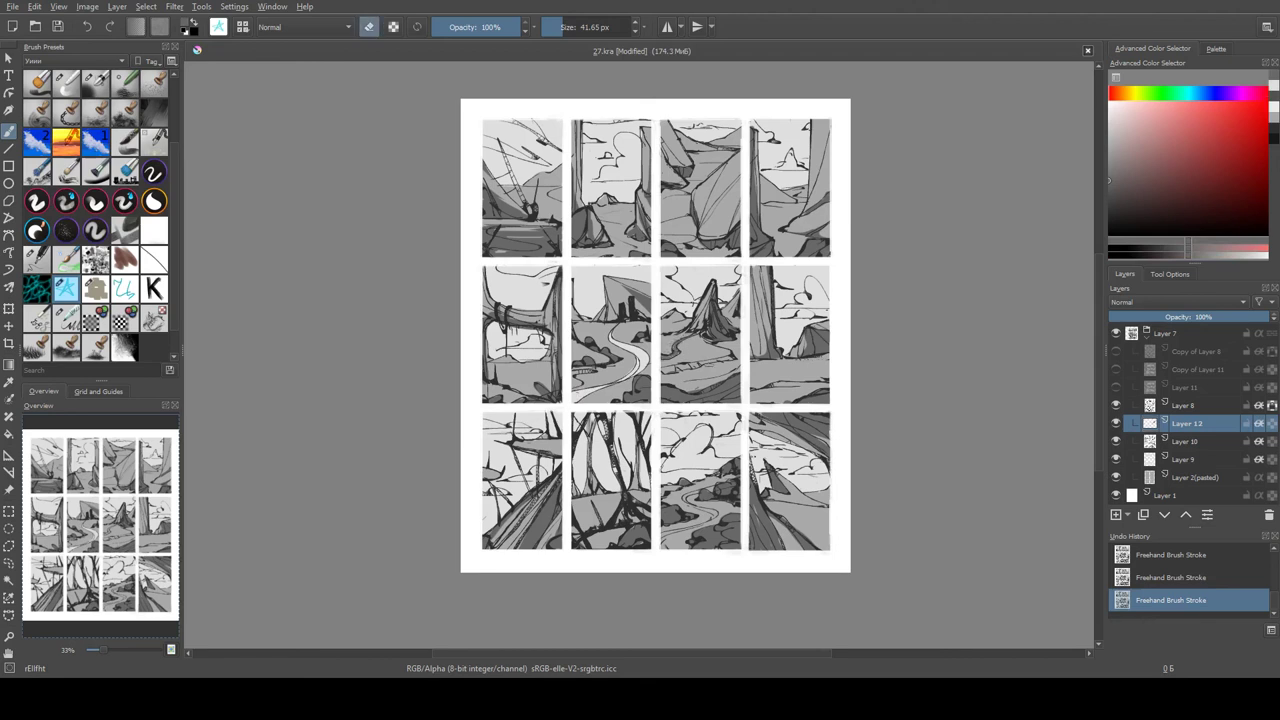
{"action": "key", "text": "slash"}
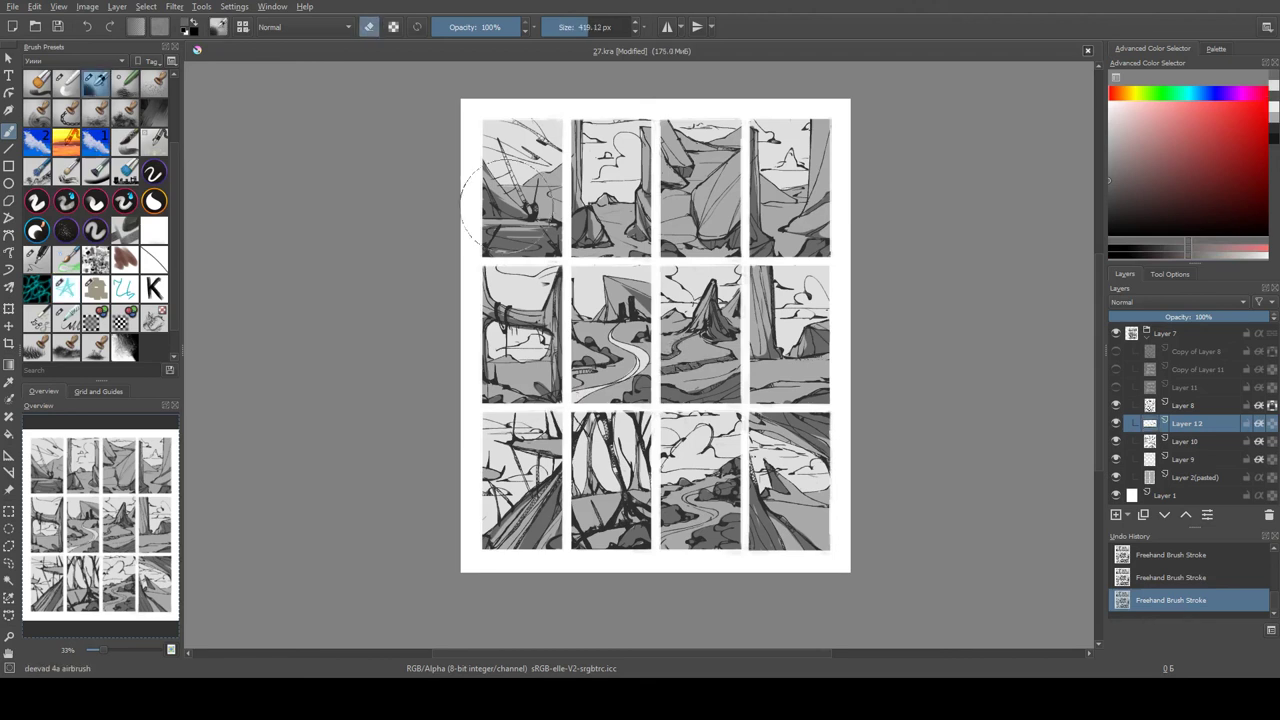